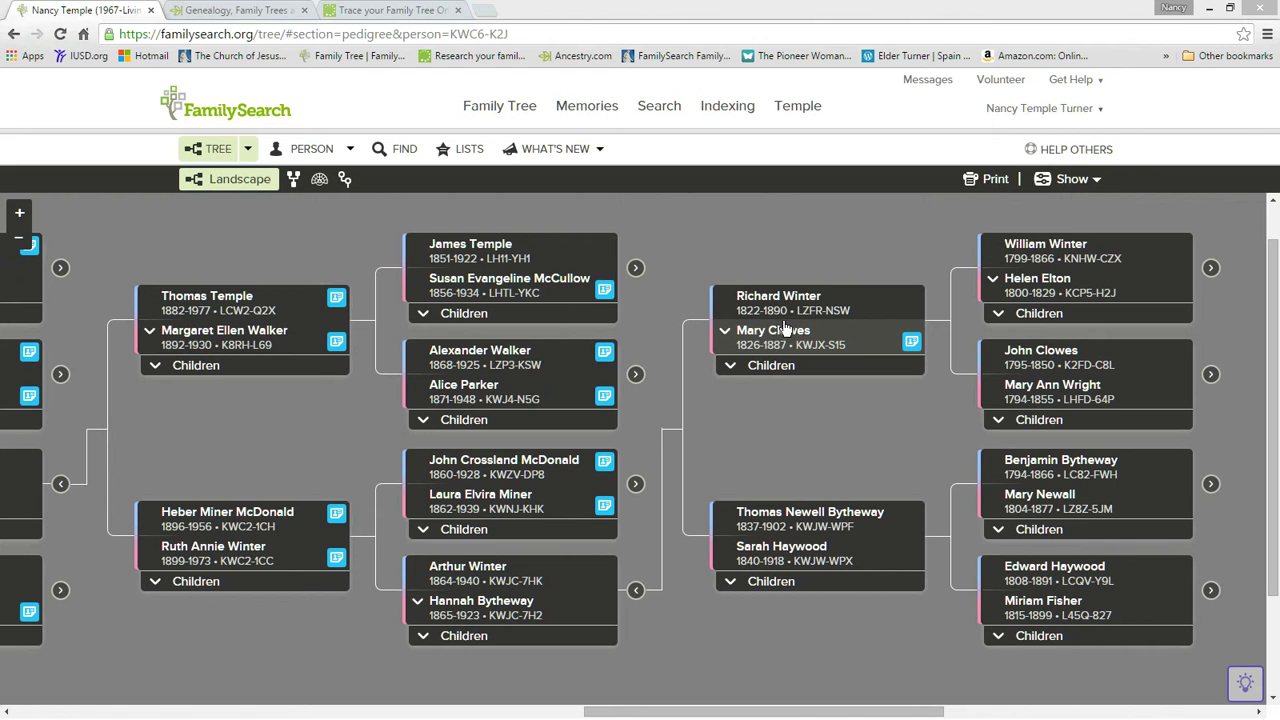
# Look through the spouses and the children of the 1822-1890 ancestor in the pedigree
pyautogui.click(724, 331)
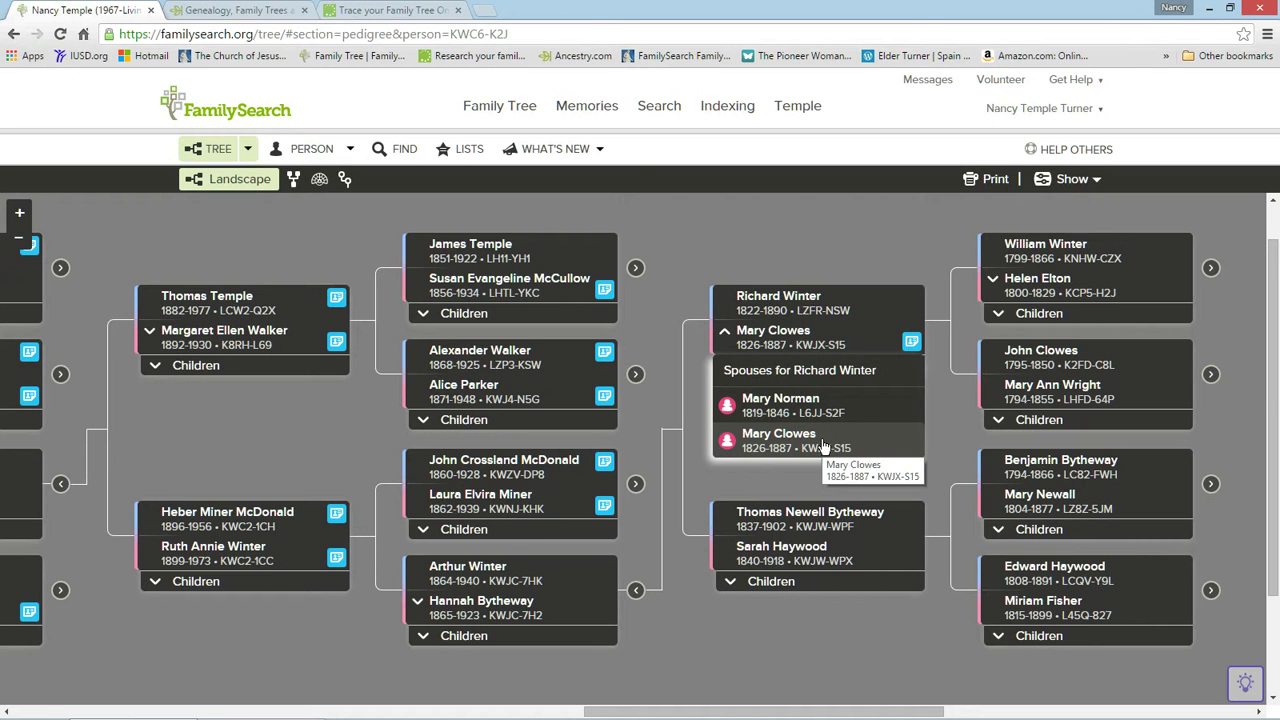
pyautogui.click(727, 334)
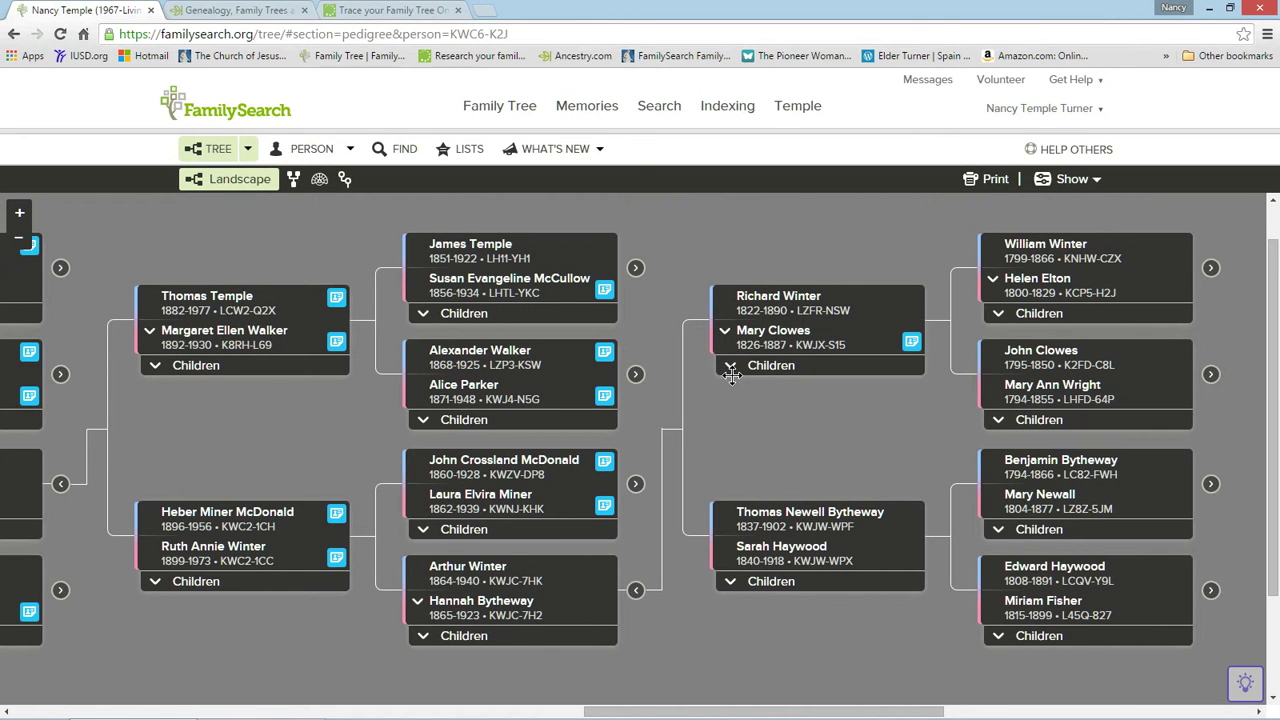
pyautogui.click(731, 366)
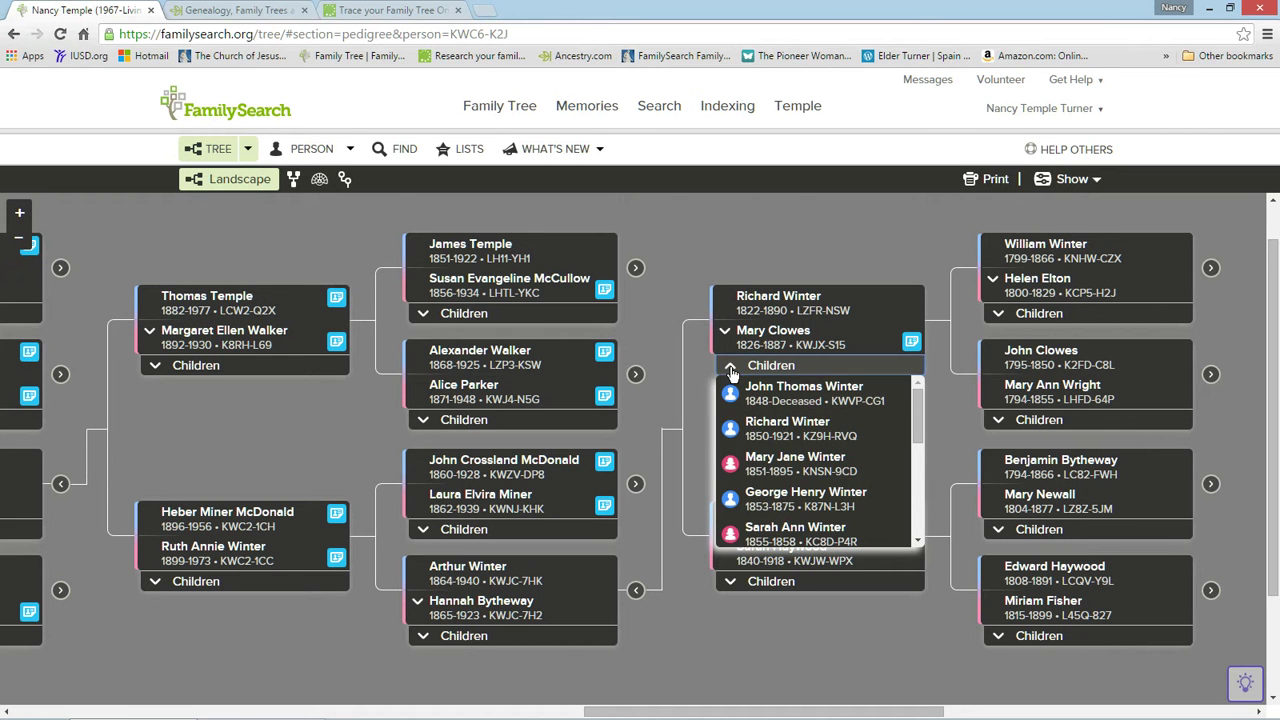
pyautogui.scroll(-5, 800, 510)
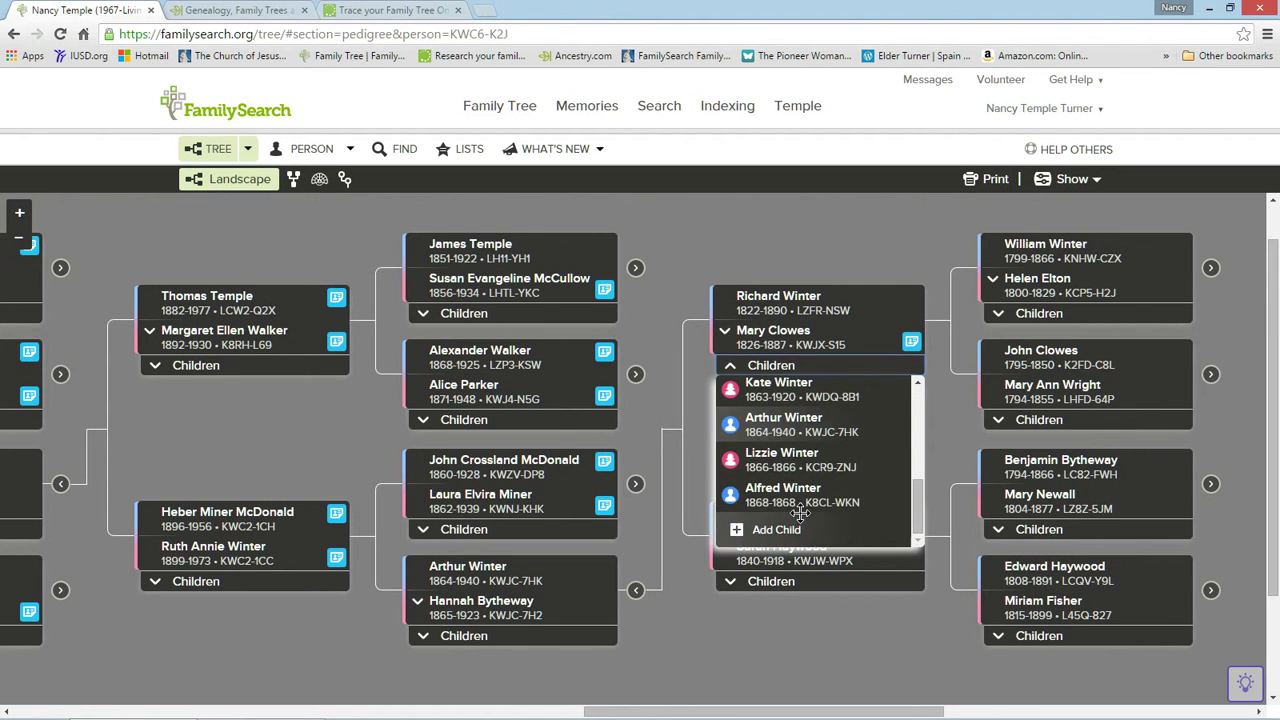
pyautogui.scroll(-3, 800, 512)
pyautogui.scroll(8, 795, 490)
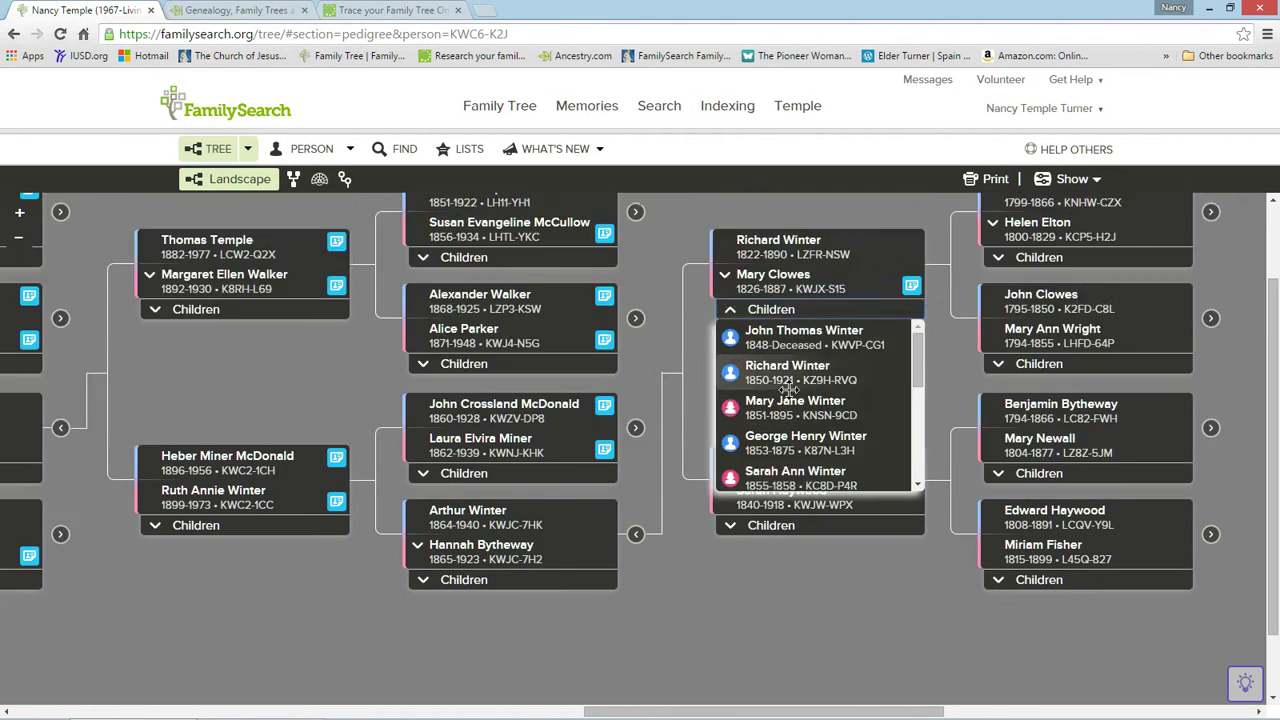
pyautogui.scroll(2, 790, 390)
pyautogui.click(838, 292)
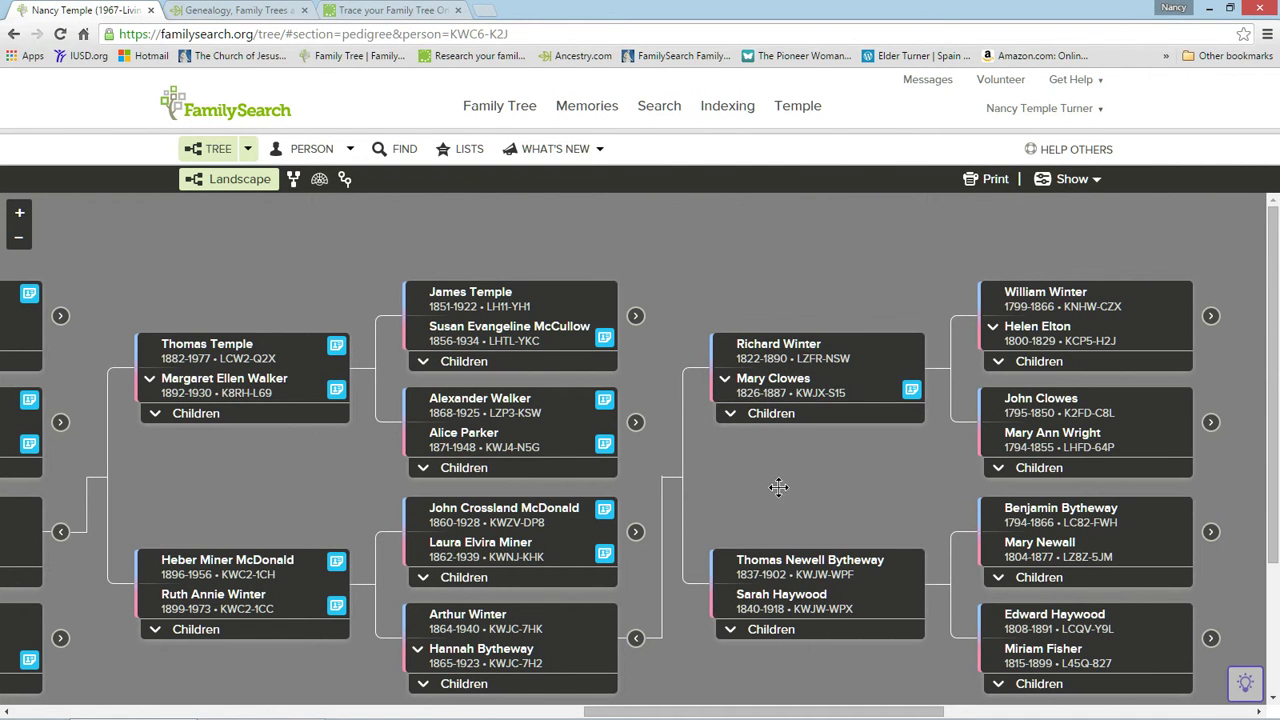
# Open the 1822-1890 ancestor's person page at its sources and review the vital information, family members and source list
pyautogui.click(797, 353)
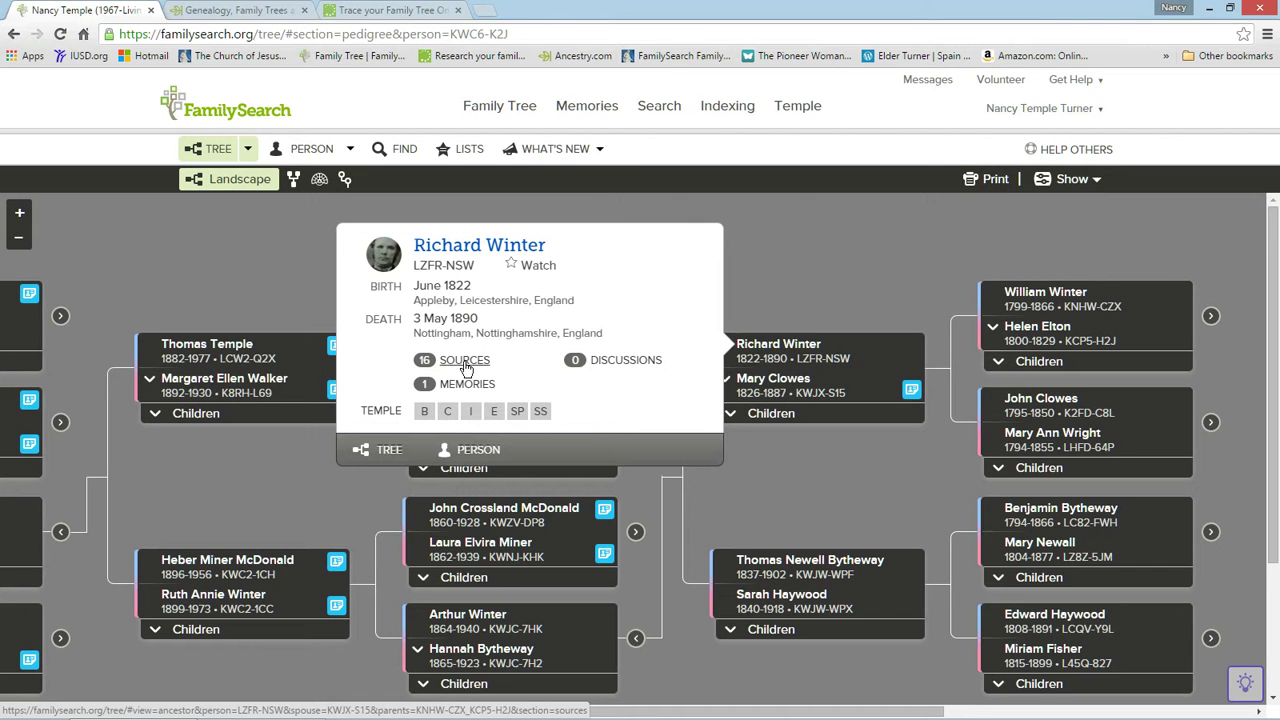
pyautogui.click(465, 362)
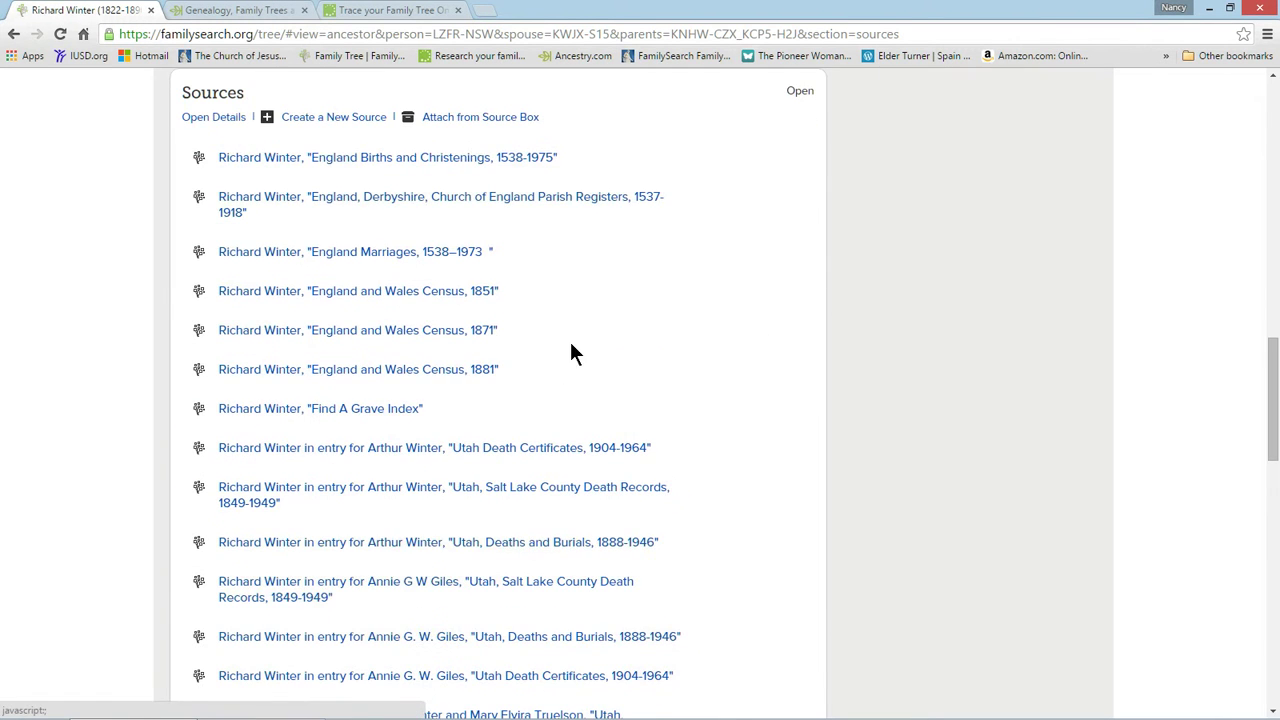
pyautogui.scroll(15, 654, 340)
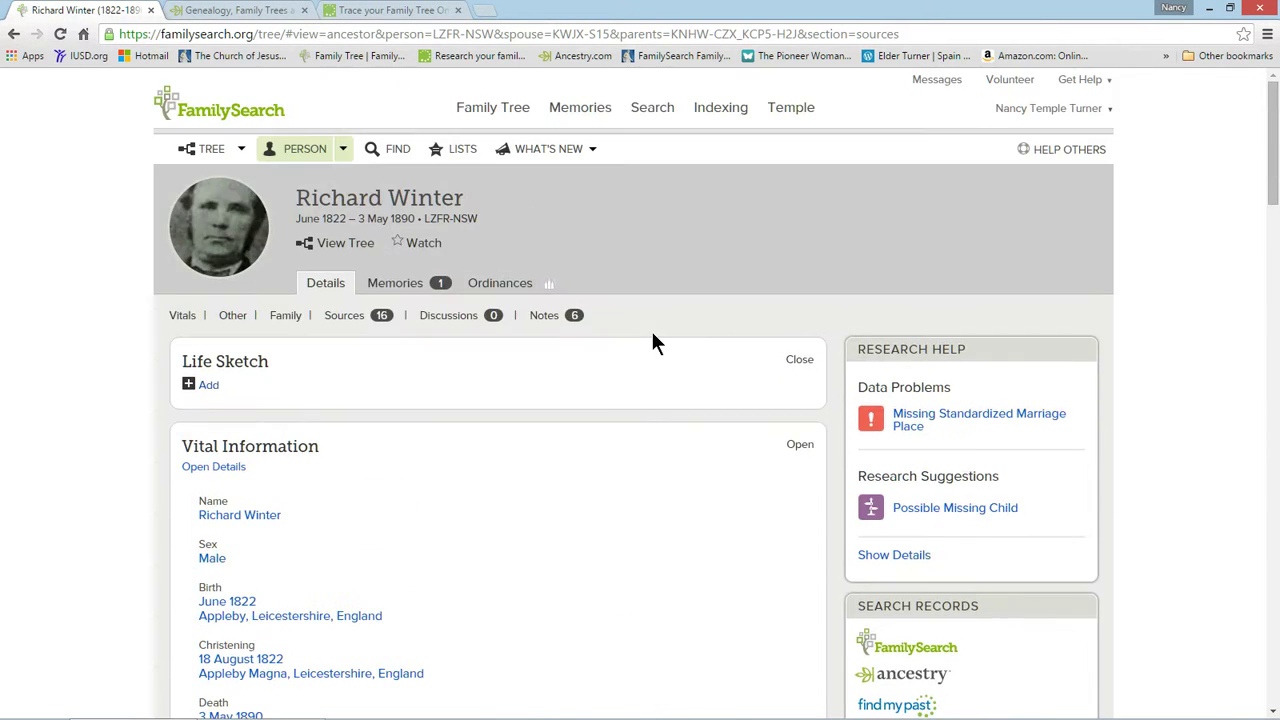
pyautogui.scroll(-10, 651, 335)
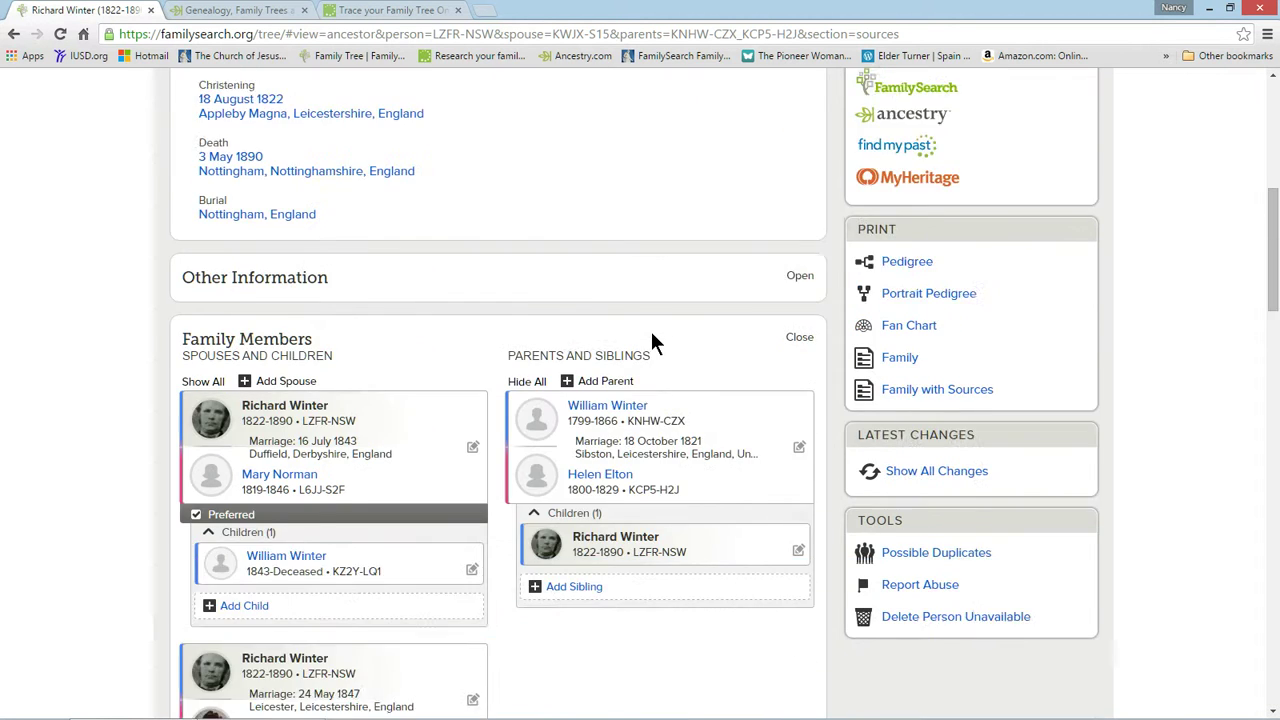
pyautogui.scroll(-4, 651, 343)
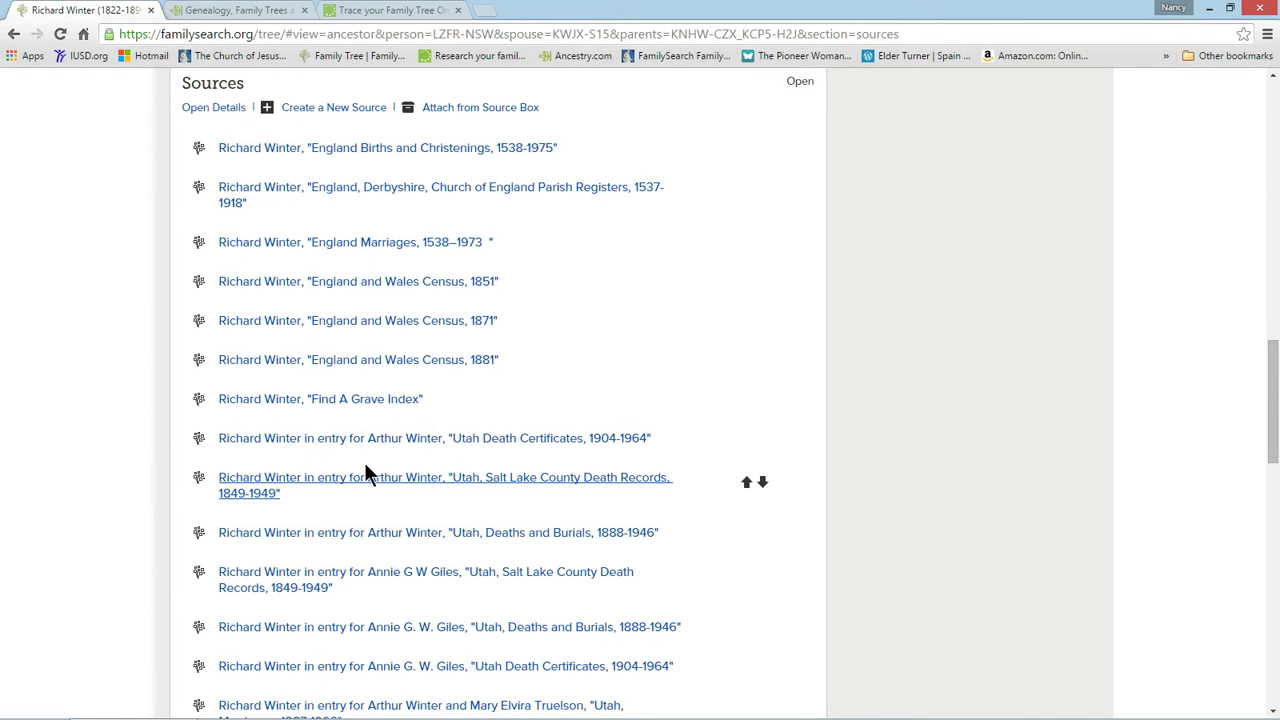
pyautogui.scroll(-2, 366, 468)
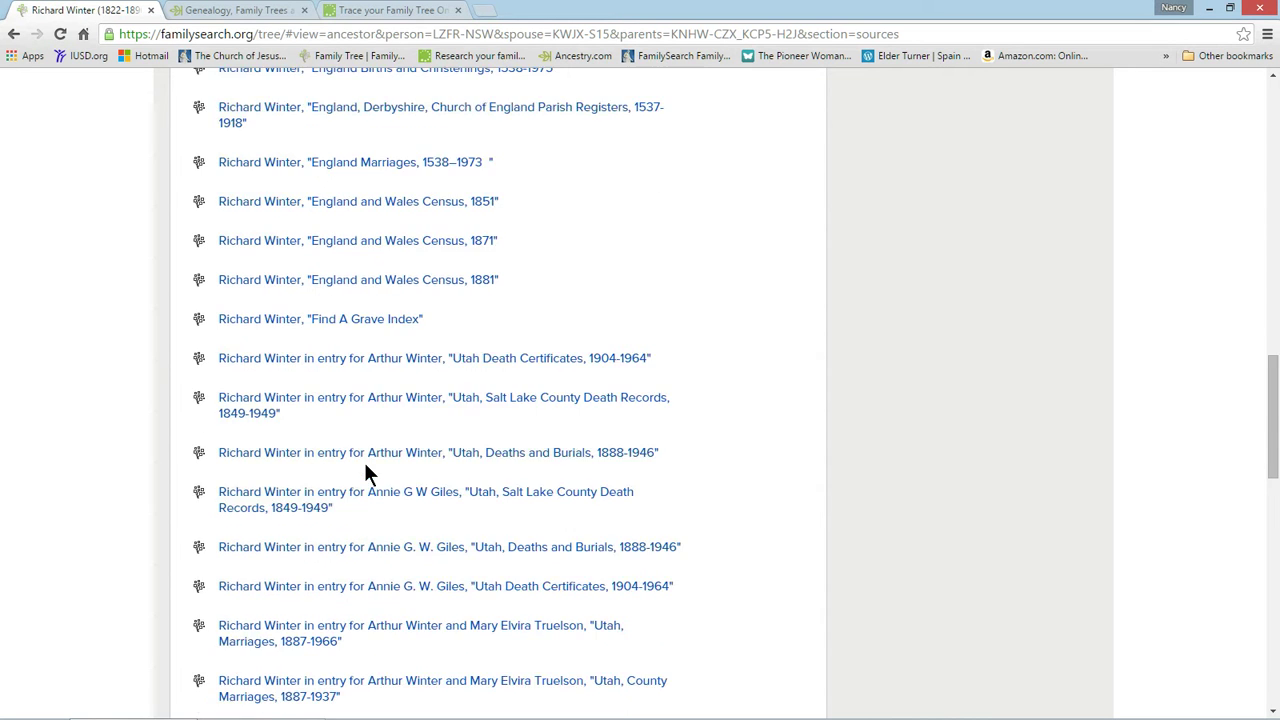
pyautogui.scroll(2, 366, 468)
pyautogui.scroll(2, 366, 467)
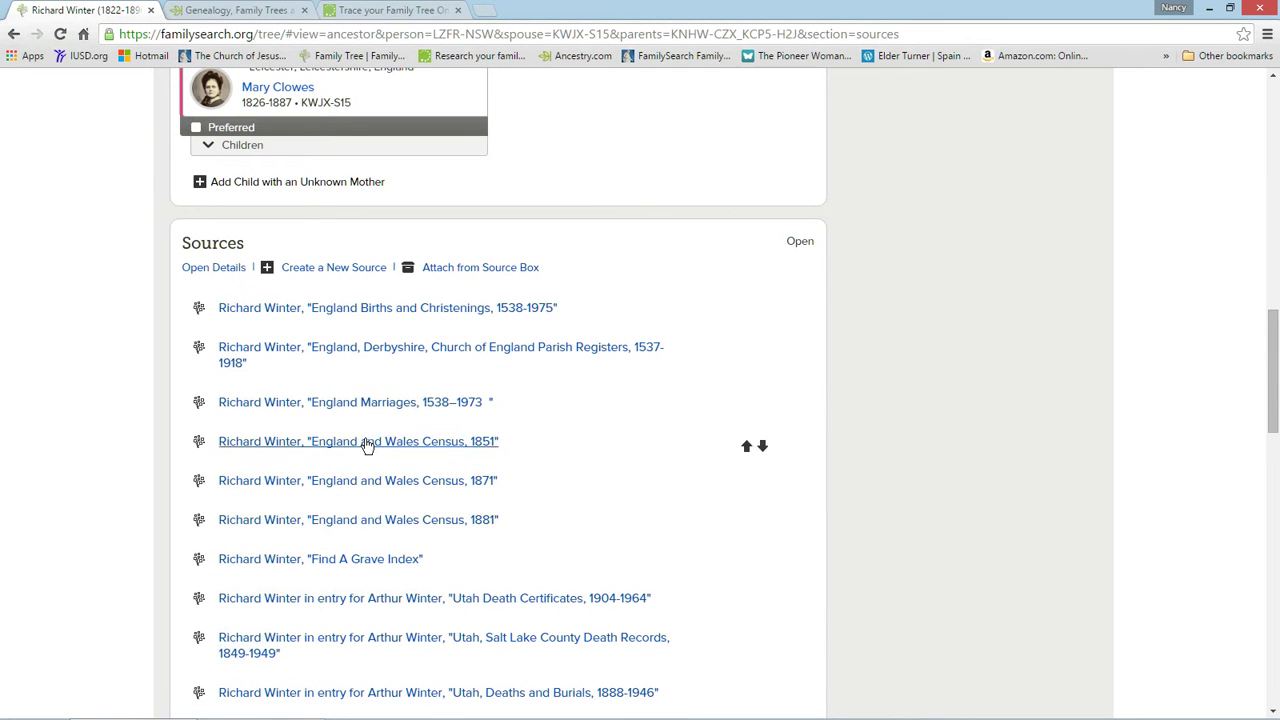
pyautogui.scroll(6, 366, 445)
pyautogui.scroll(4, 362, 400)
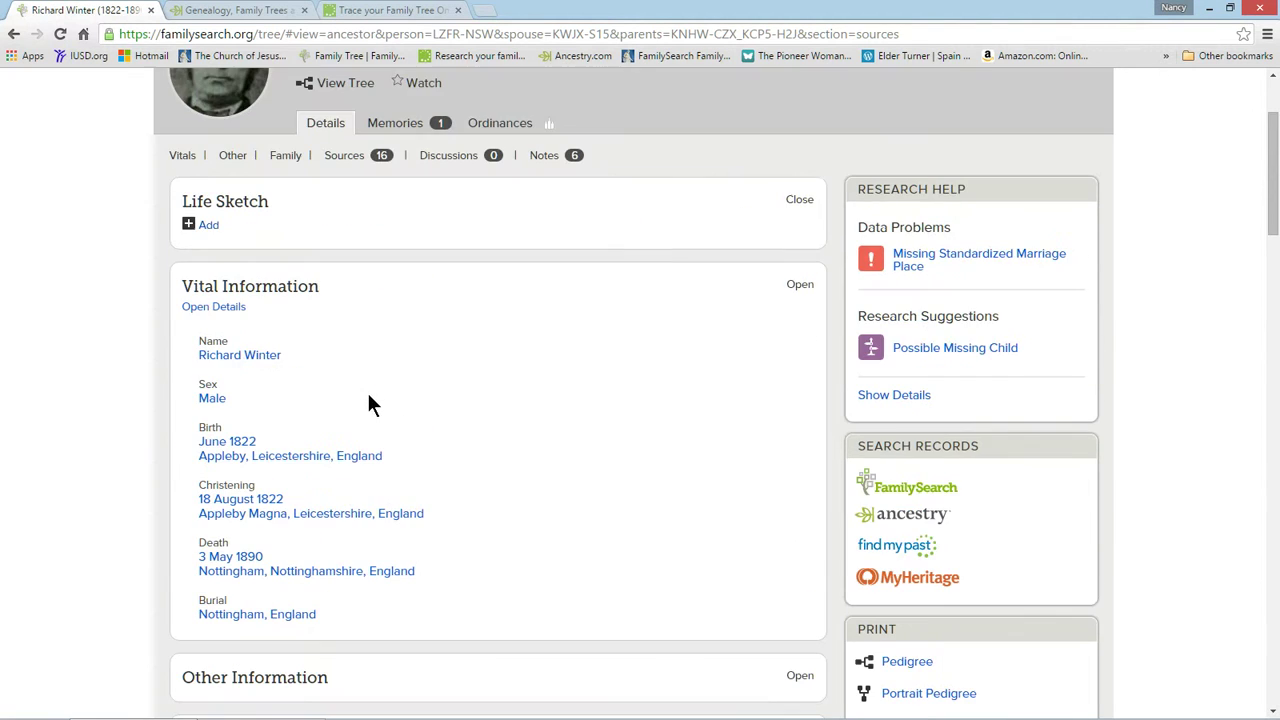
pyautogui.scroll(-10, 380, 410)
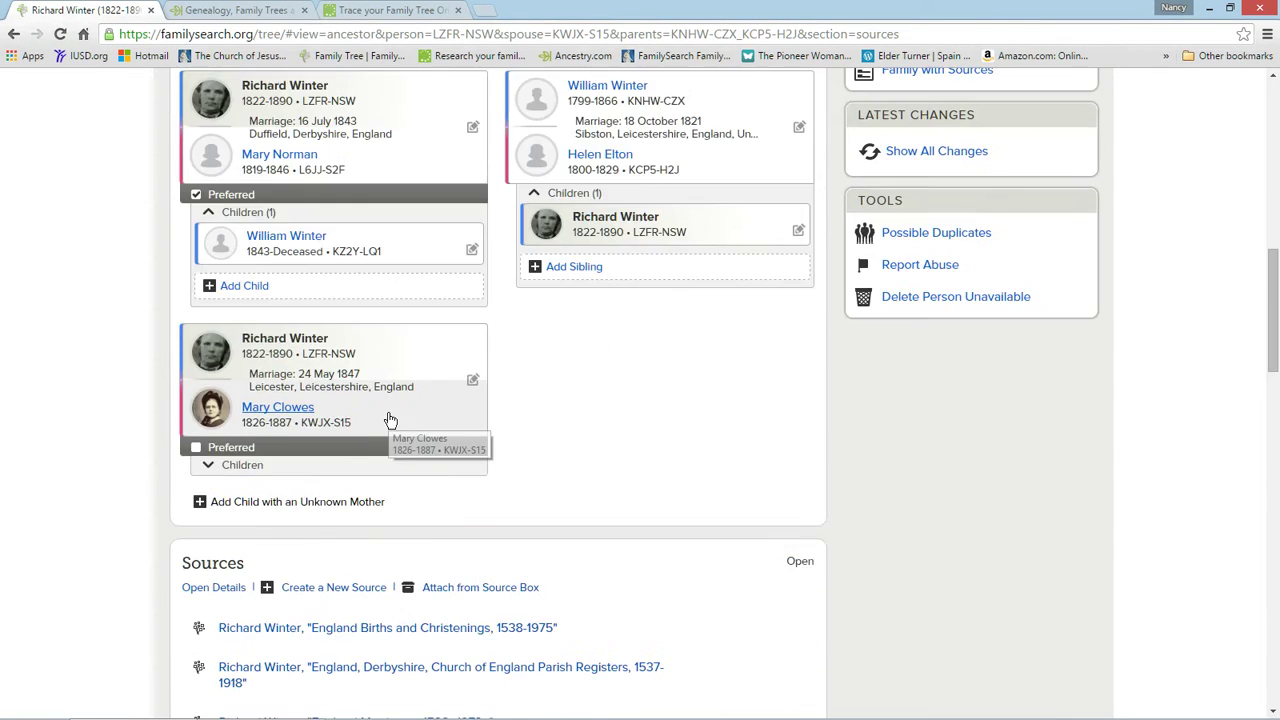
pyautogui.scroll(-2, 390, 423)
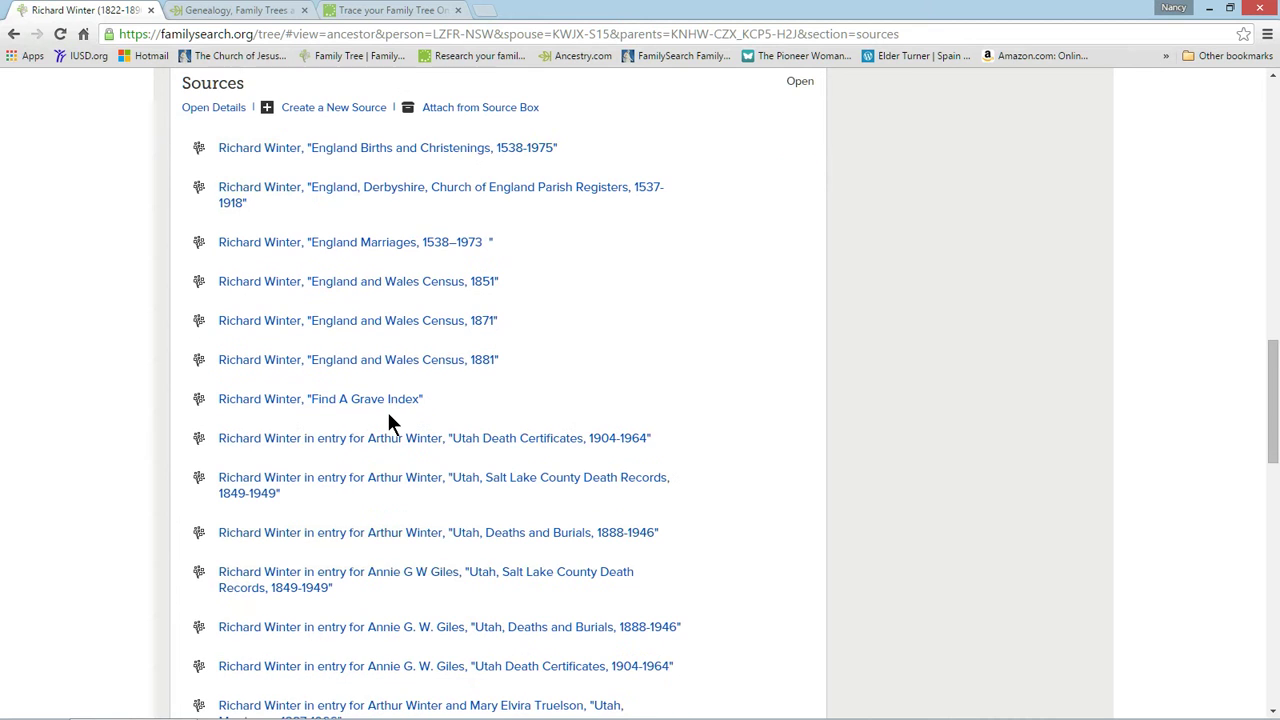
# Expand the "England Births and Christenings, 1538-1975" source, view its linked record page and close that page
pyautogui.click(382, 150)
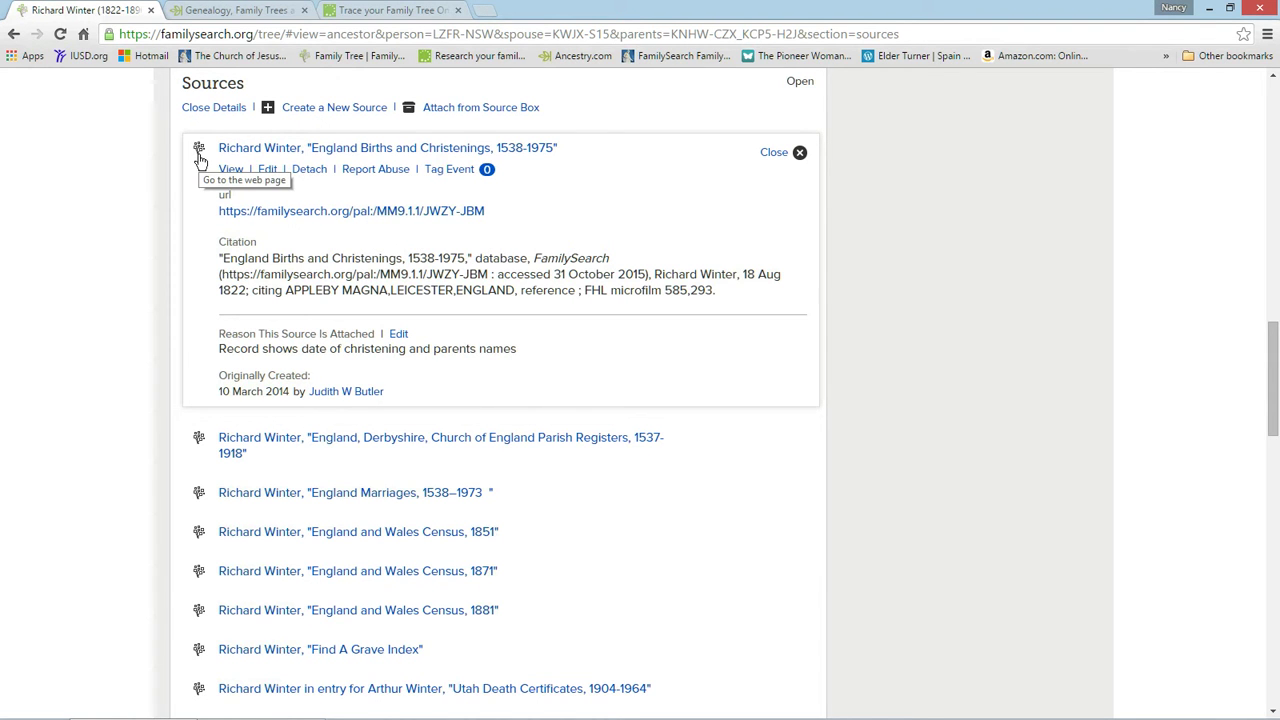
pyautogui.click(338, 213)
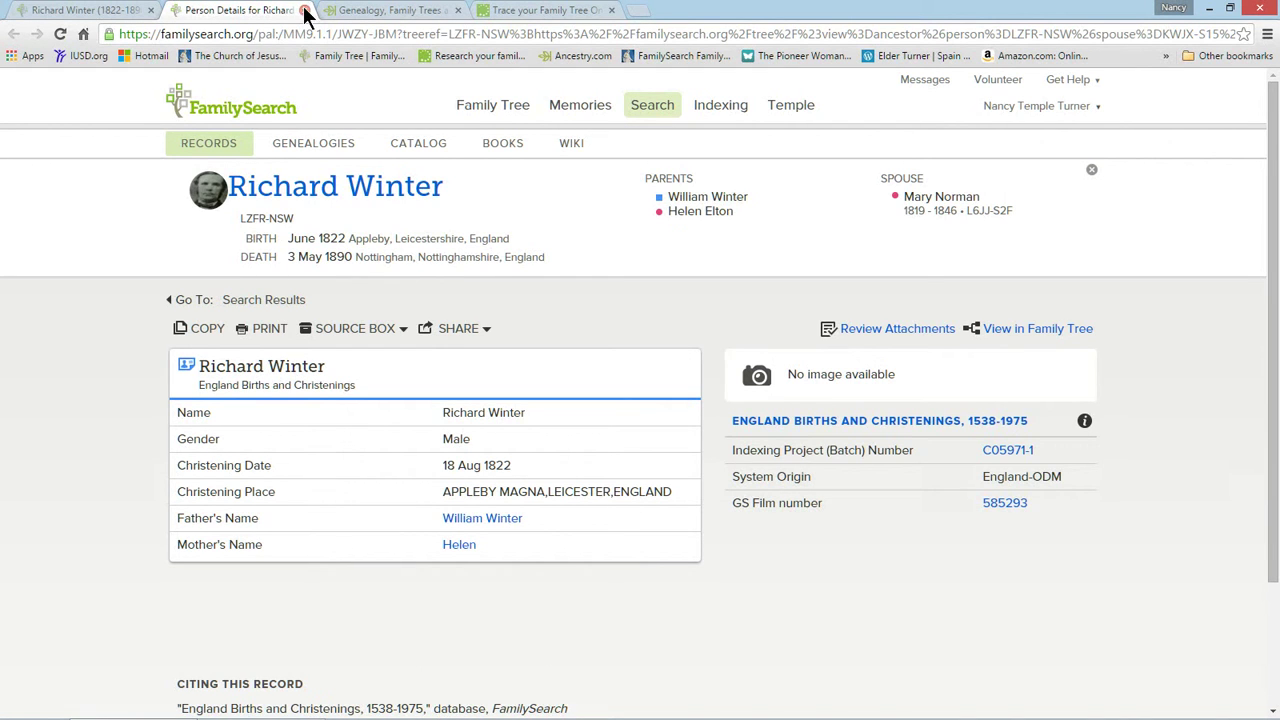
pyautogui.hotkey('ctrl', 'w')
# Check the details of the christening entry in Vital Information for tagged sources and close them
pyautogui.scroll(10, 634, 325)
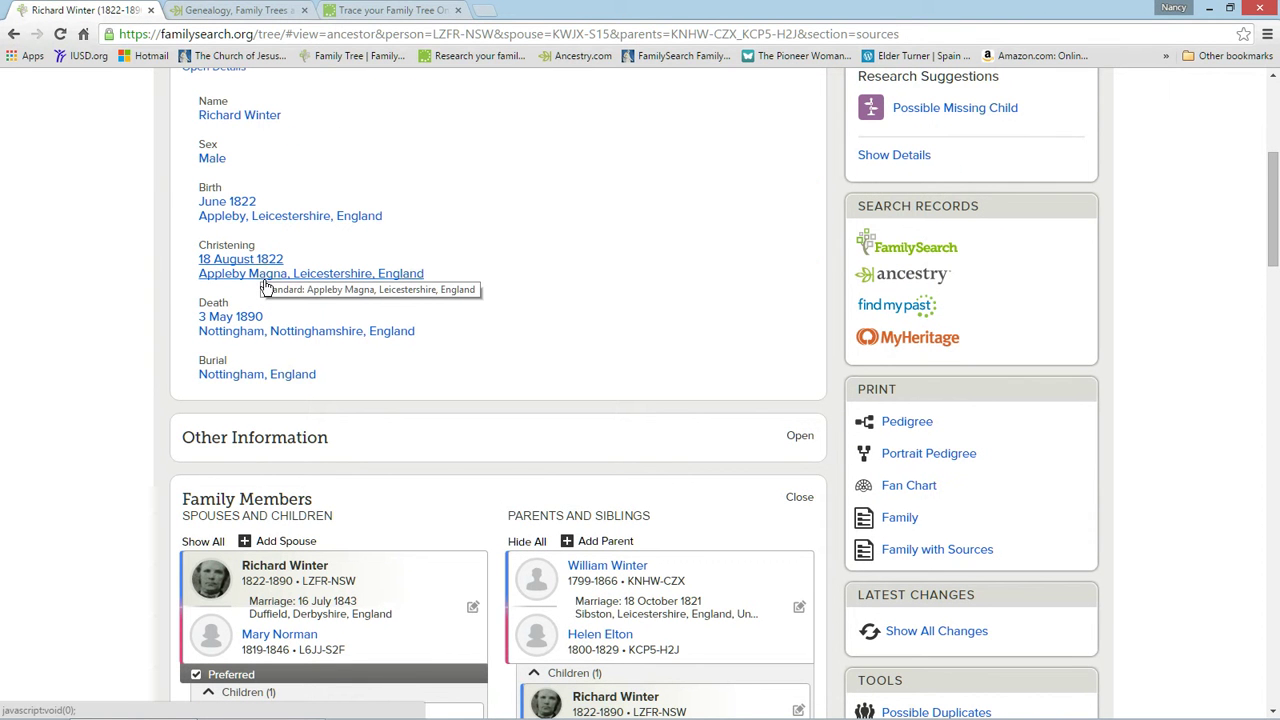
pyautogui.click(258, 276)
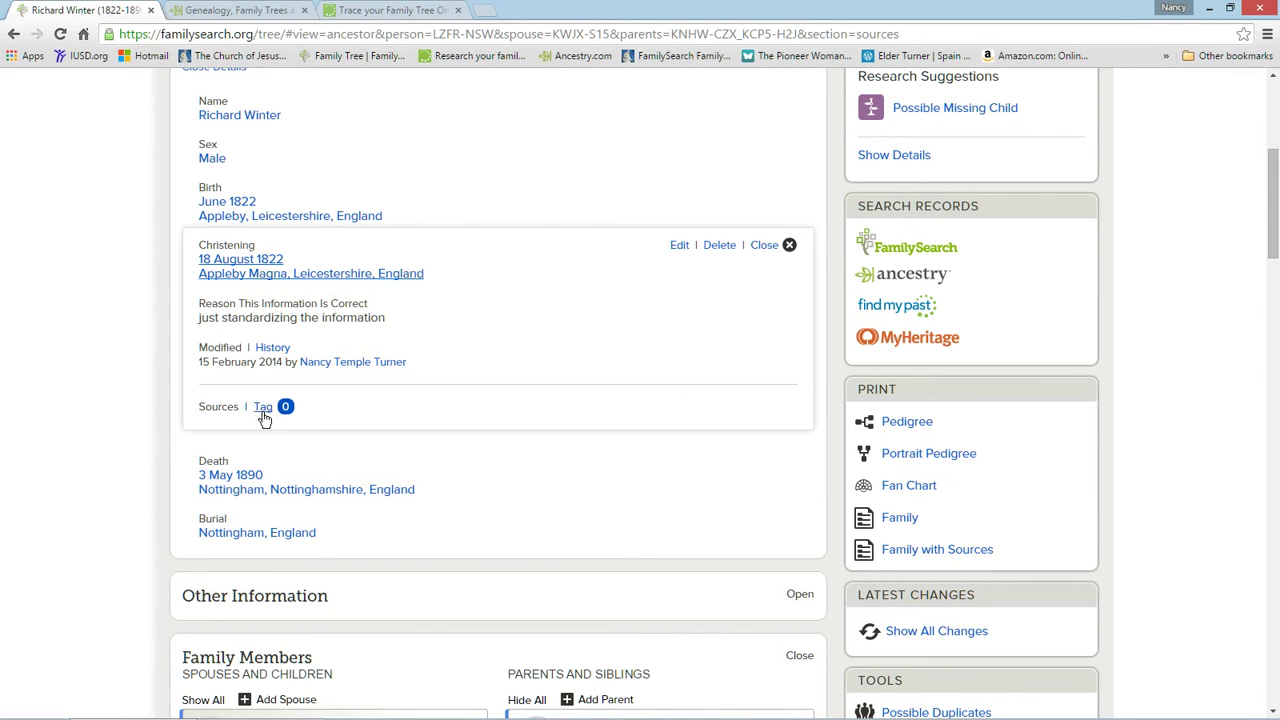
pyautogui.click(763, 245)
# Tag the "England Births and Christenings, 1538-1975" source to the Christening event
pyautogui.scroll(-8, 440, 496)
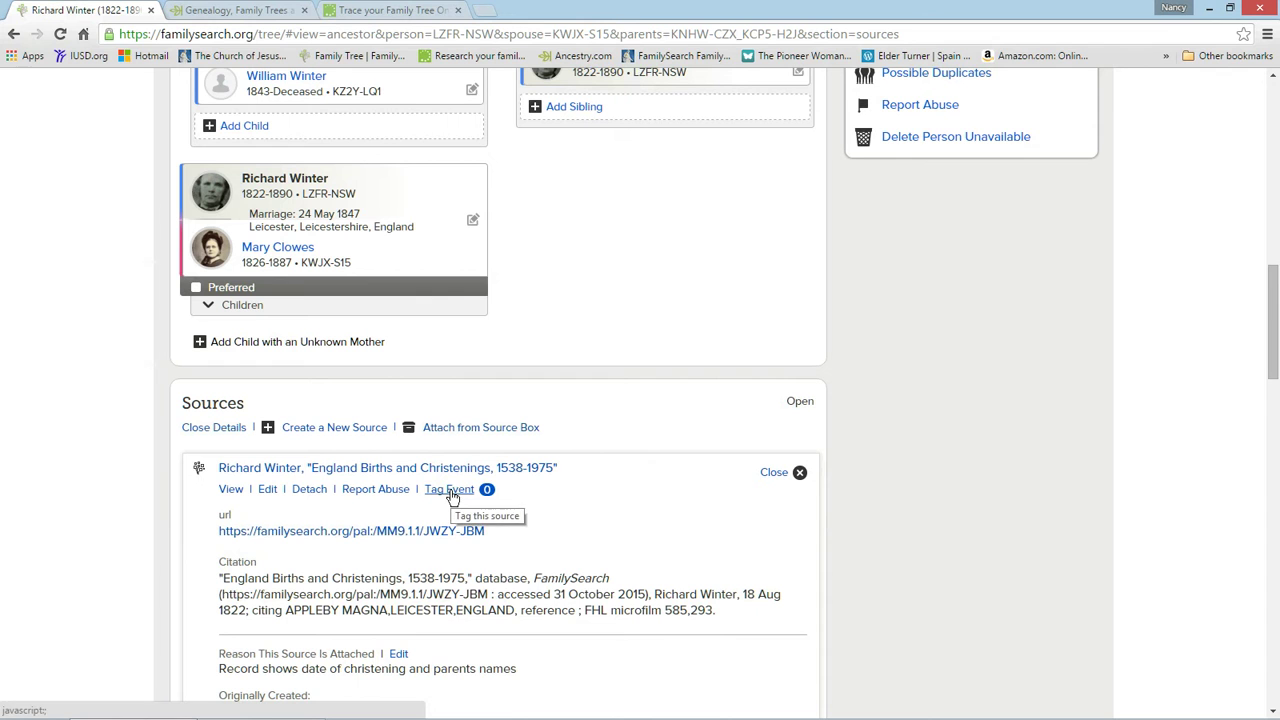
pyautogui.click(451, 492)
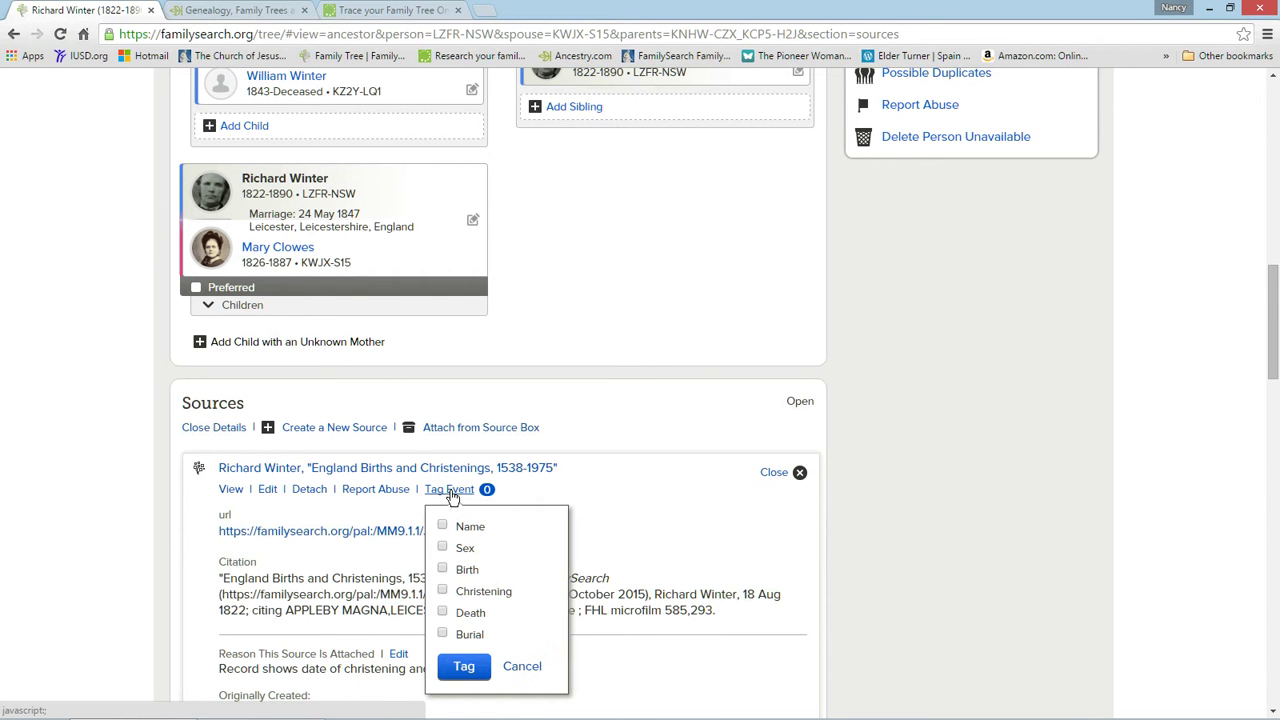
pyautogui.click(443, 591)
pyautogui.click(463, 666)
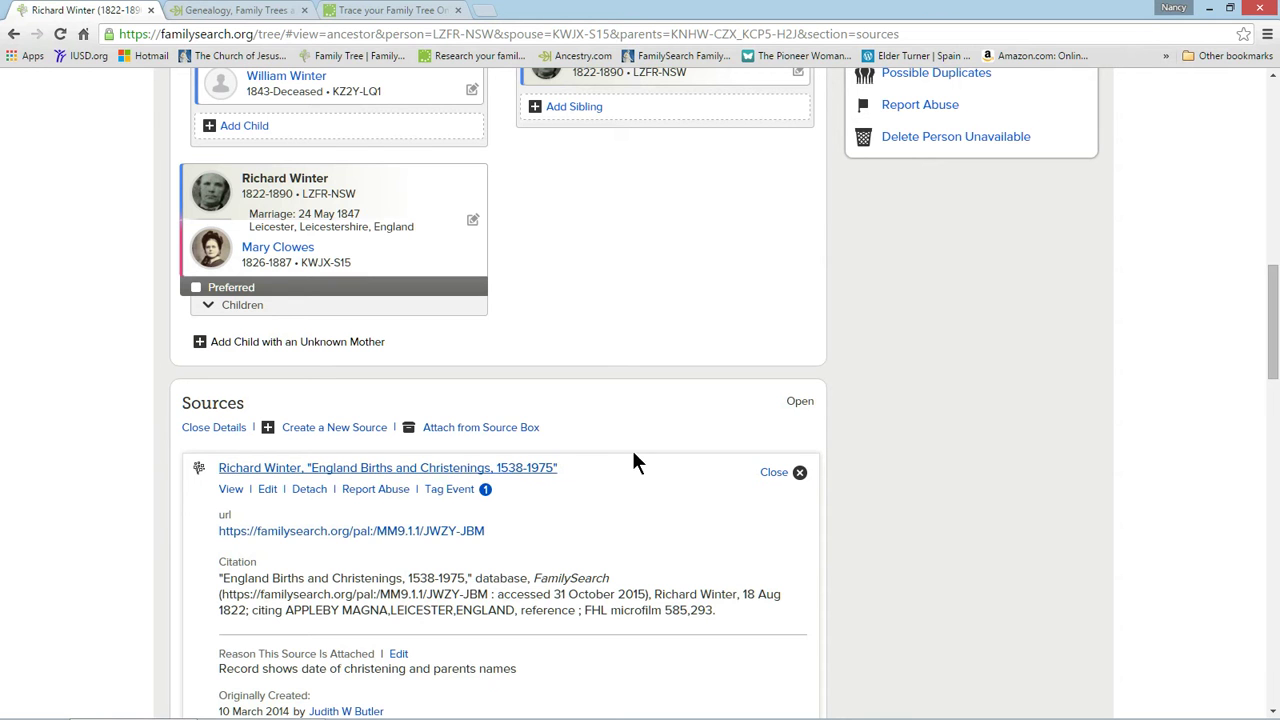
# Reopen the christening details in Vital Information to verify the tagged source, and close them
pyautogui.scroll(6, 471, 462)
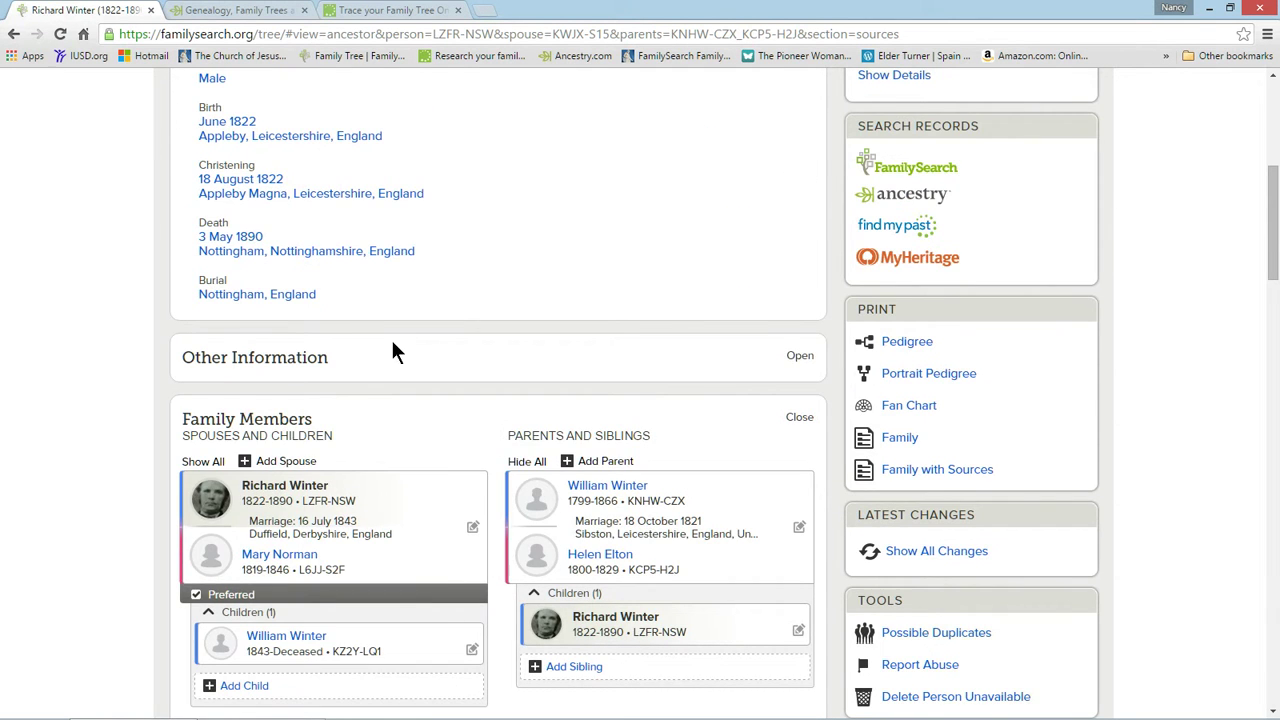
pyautogui.scroll(2, 343, 250)
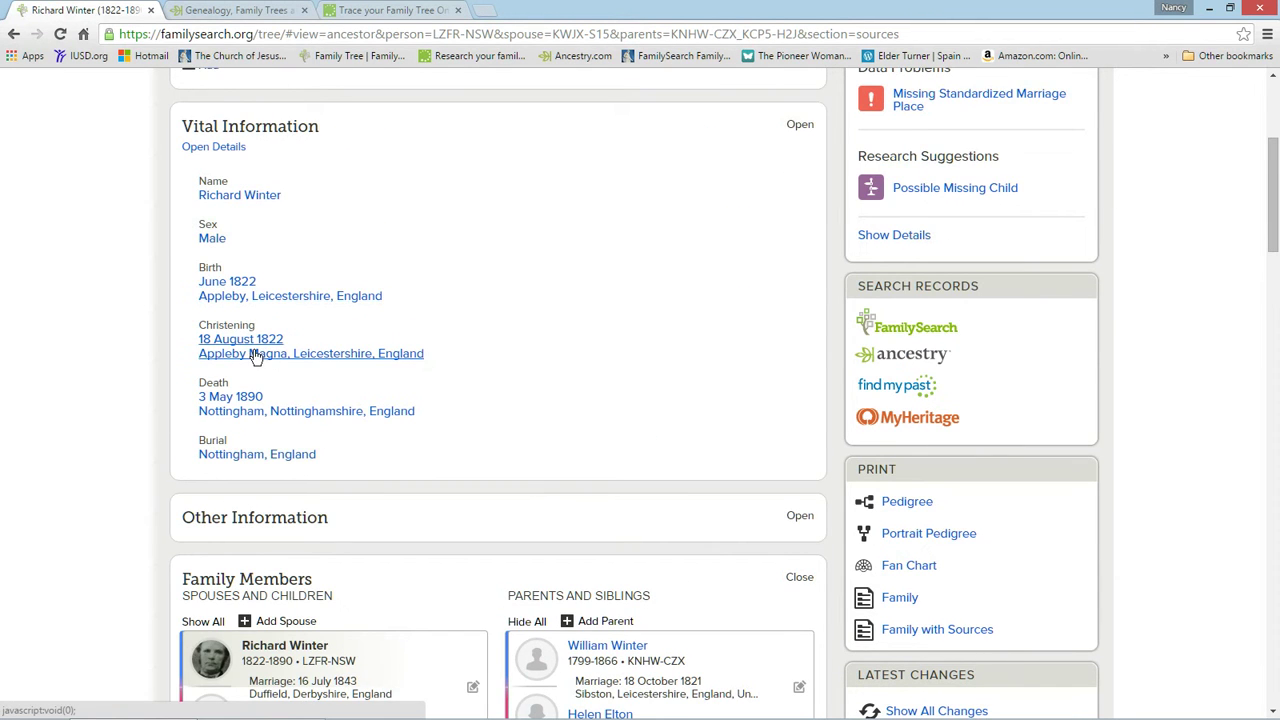
pyautogui.click(255, 356)
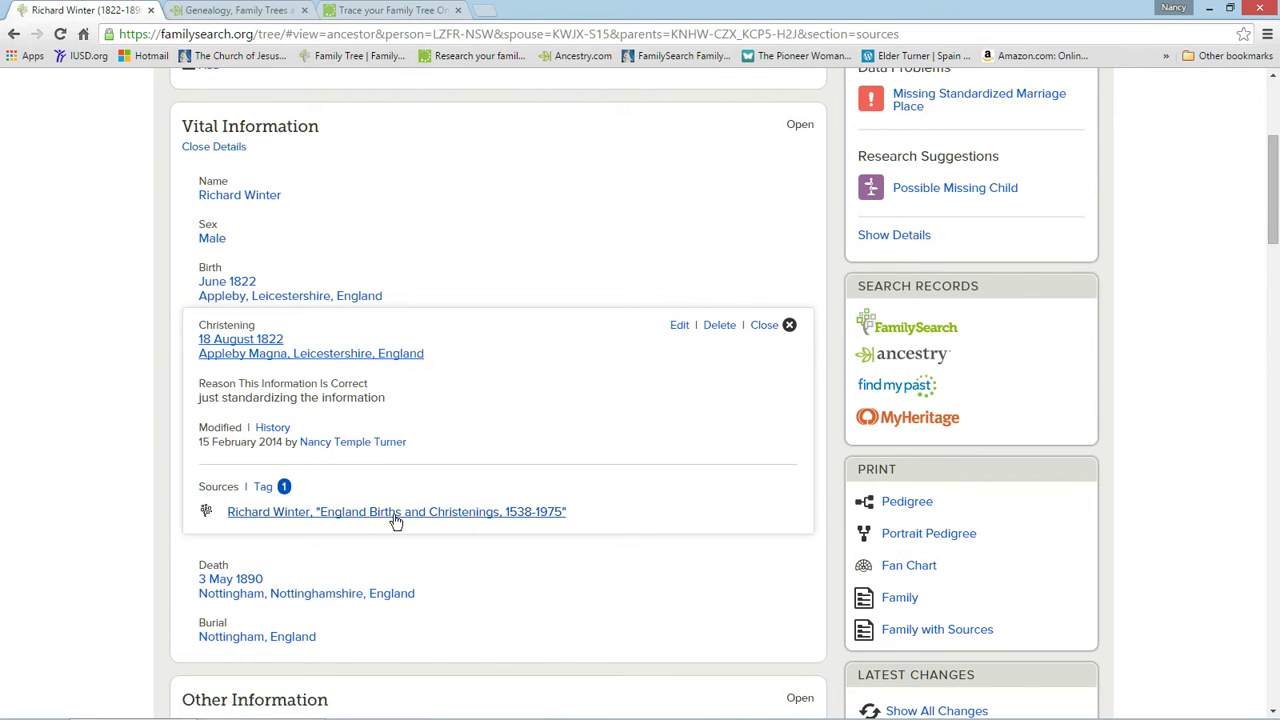
pyautogui.click(766, 326)
# Collapse the births and christenings source and open the record linked from "England, Derbyshire, Church of England Parish Registers, 1537-1918"
pyautogui.scroll(-8, 420, 560)
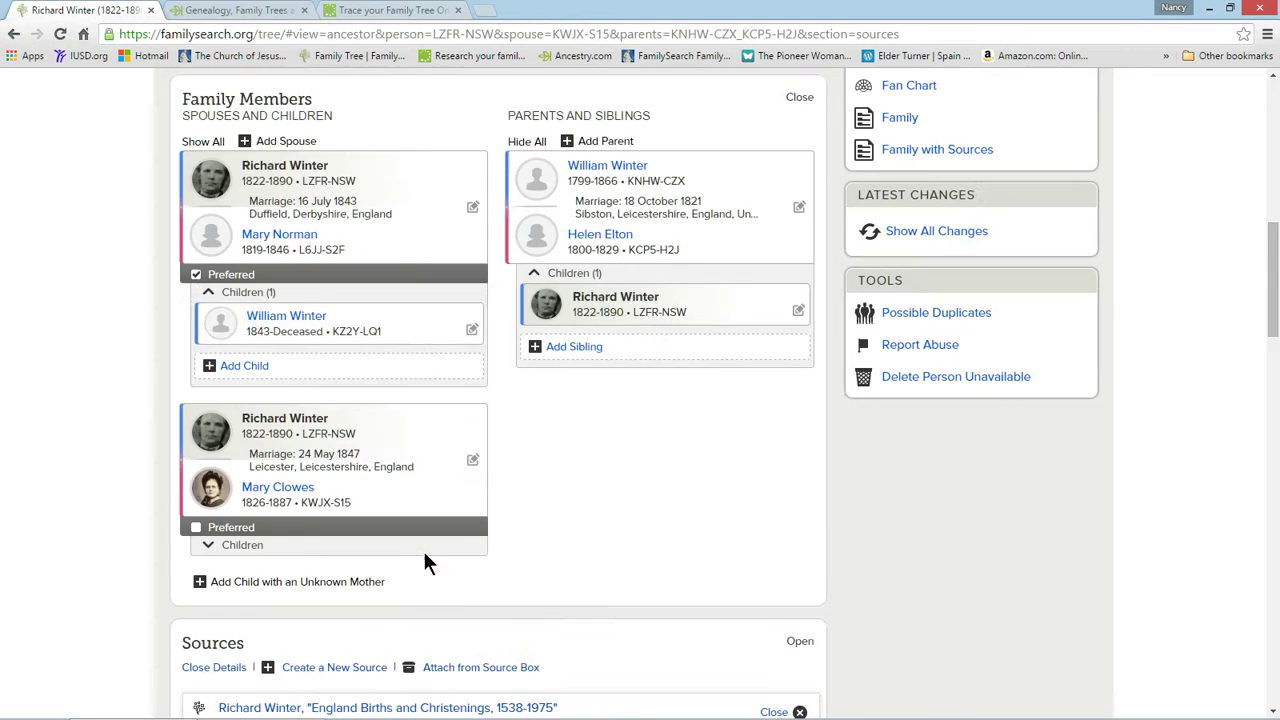
pyautogui.scroll(-2, 415, 521)
pyautogui.click(768, 233)
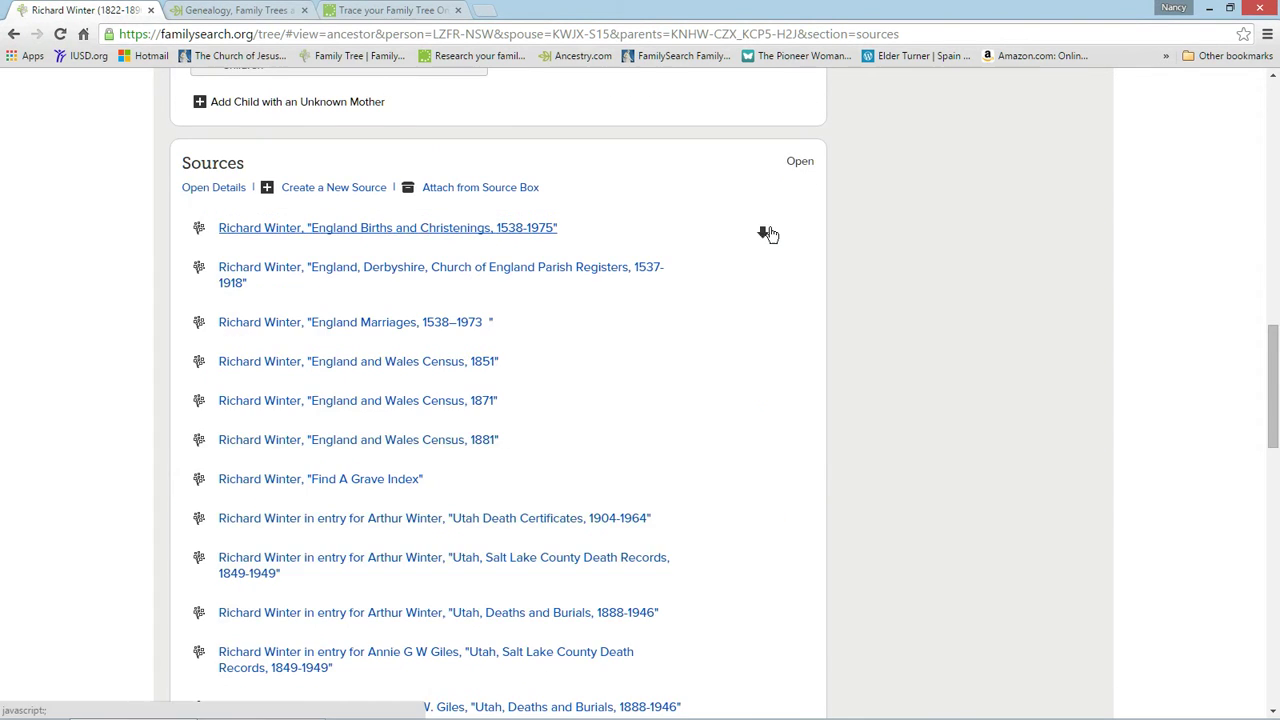
pyautogui.click(352, 275)
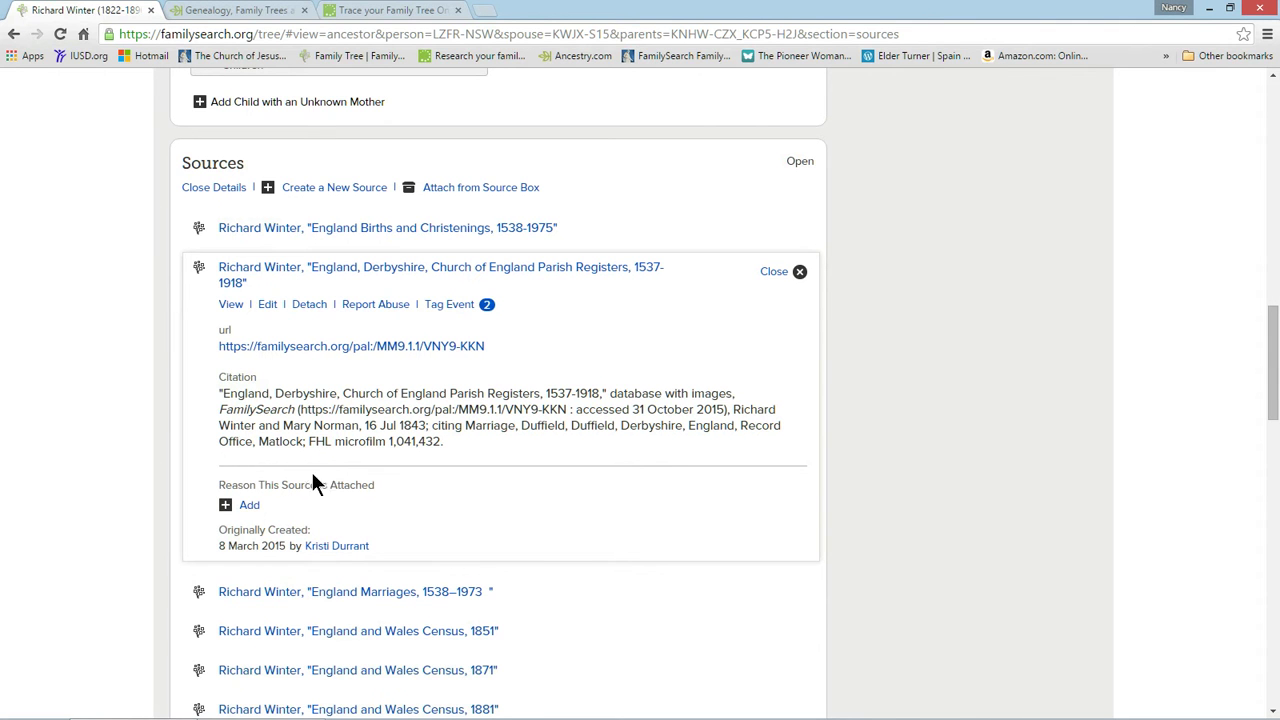
pyautogui.click(300, 348)
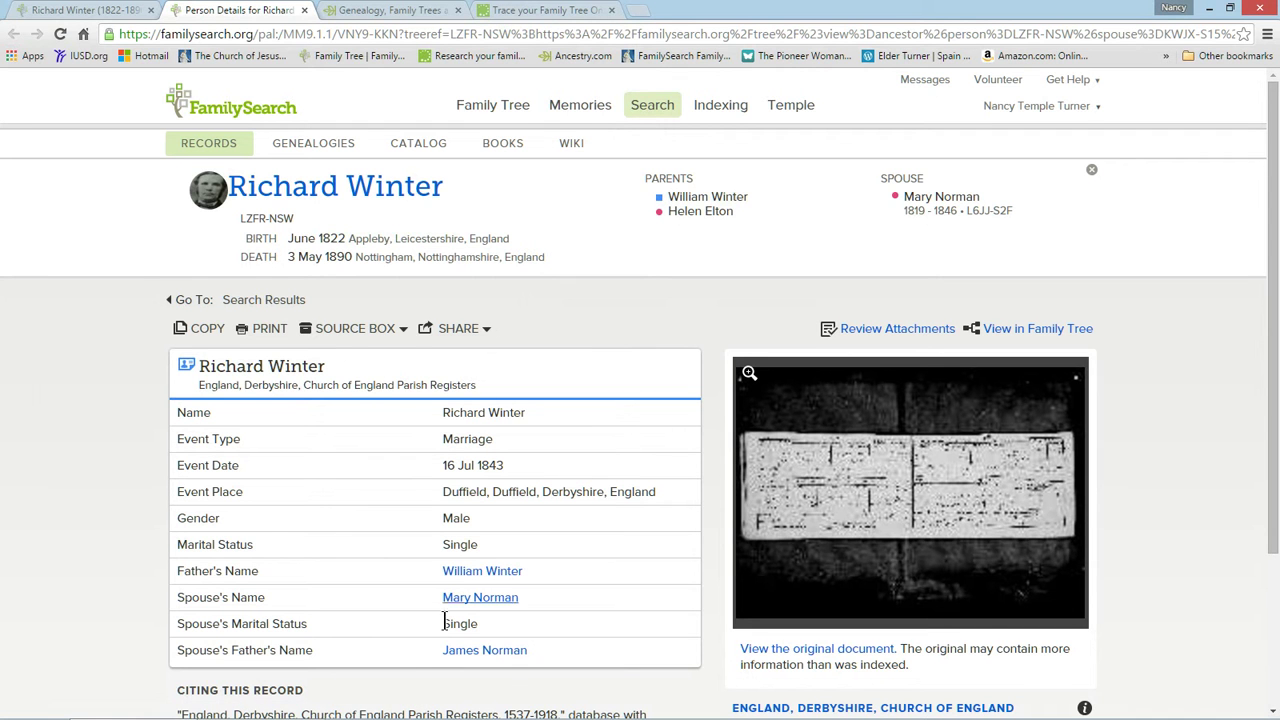
pyautogui.scroll(-1, 532, 421)
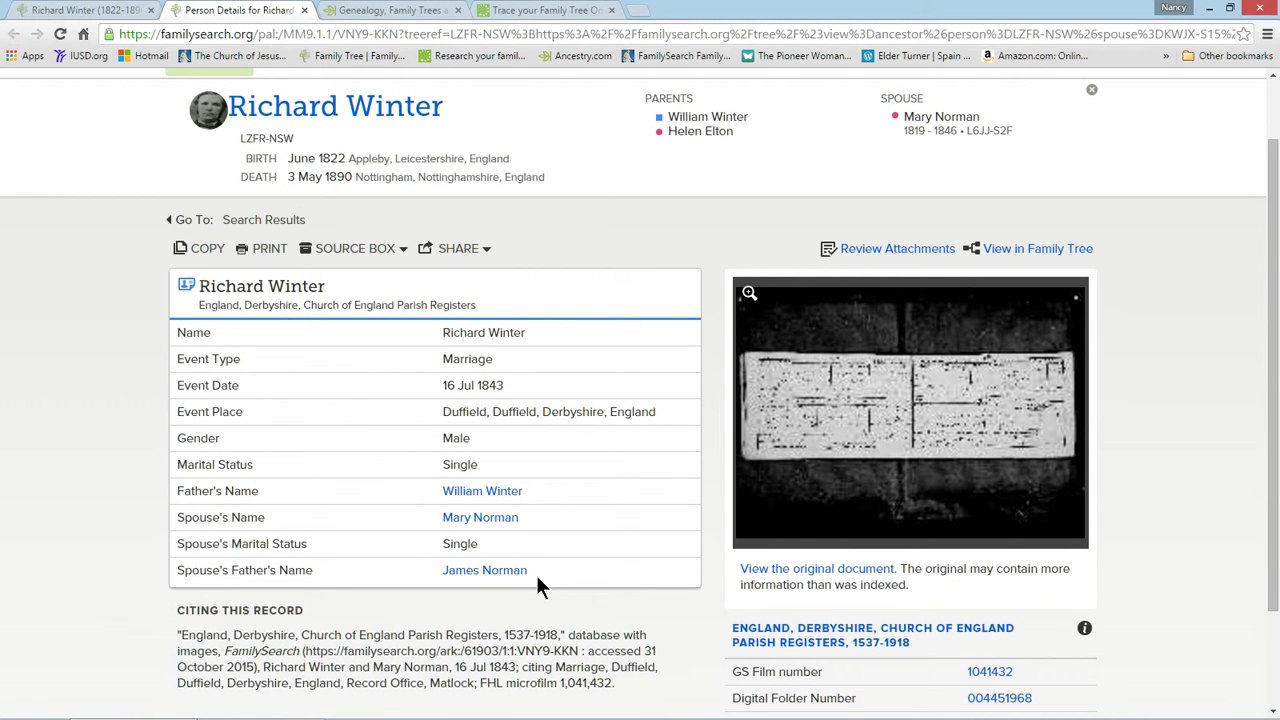
# View the original register image, enlarge the 16 July 1843 marriage entry to read it, and close the image
pyautogui.click(890, 418)
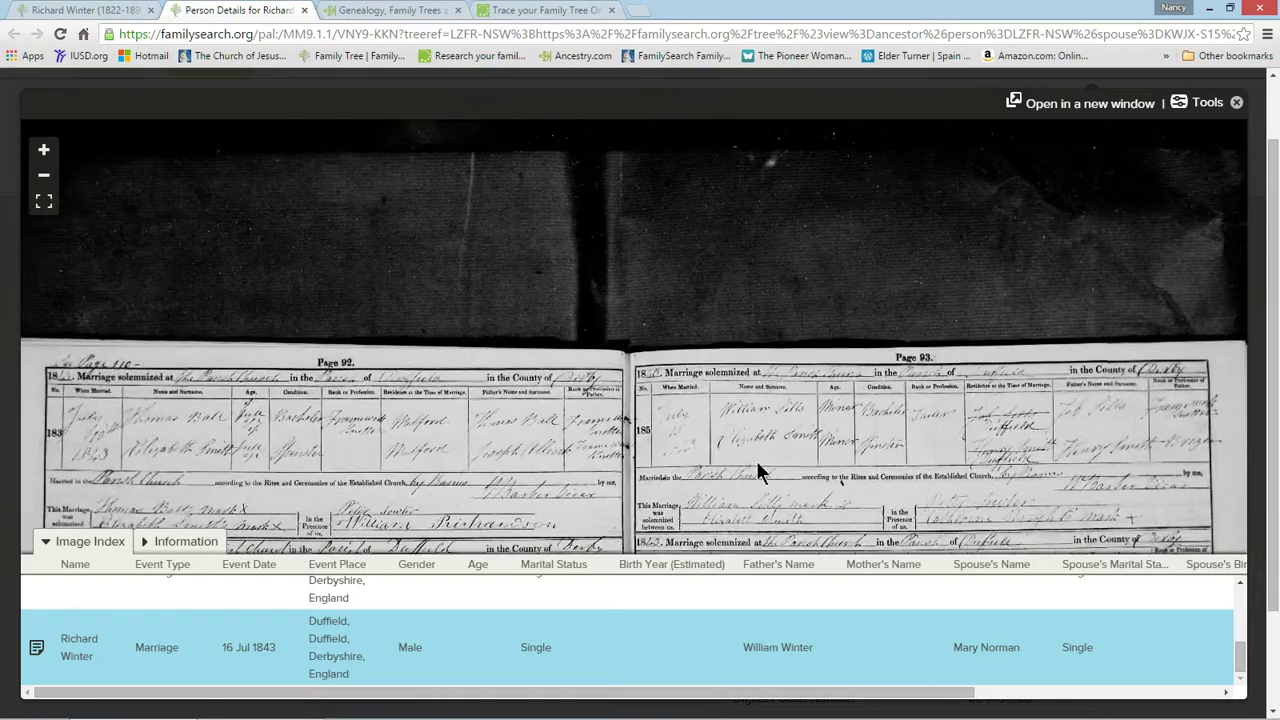
pyautogui.moveTo(756, 460); pyautogui.dragTo(703, 341)
pyautogui.scroll(3, 771, 443)
pyautogui.moveTo(786, 463); pyautogui.dragTo(400, 280)
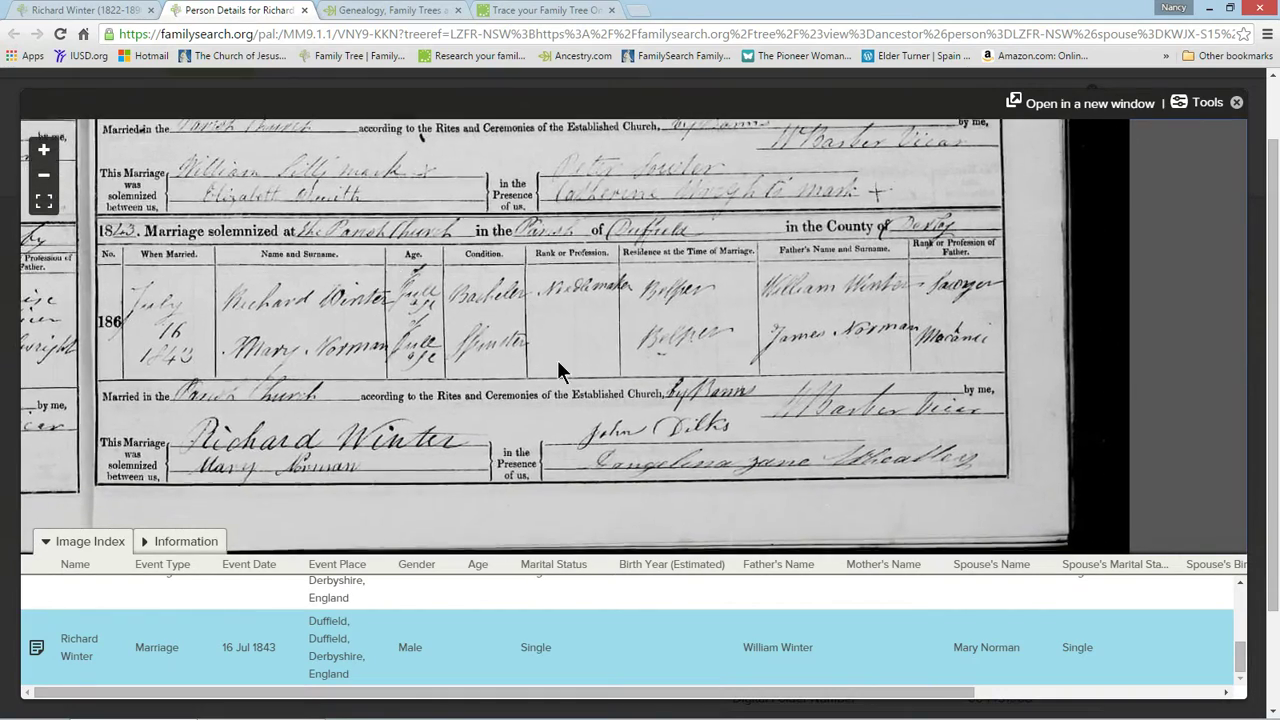
pyautogui.scroll(1, 563, 366)
pyautogui.moveTo(513, 340); pyautogui.dragTo(639, 338)
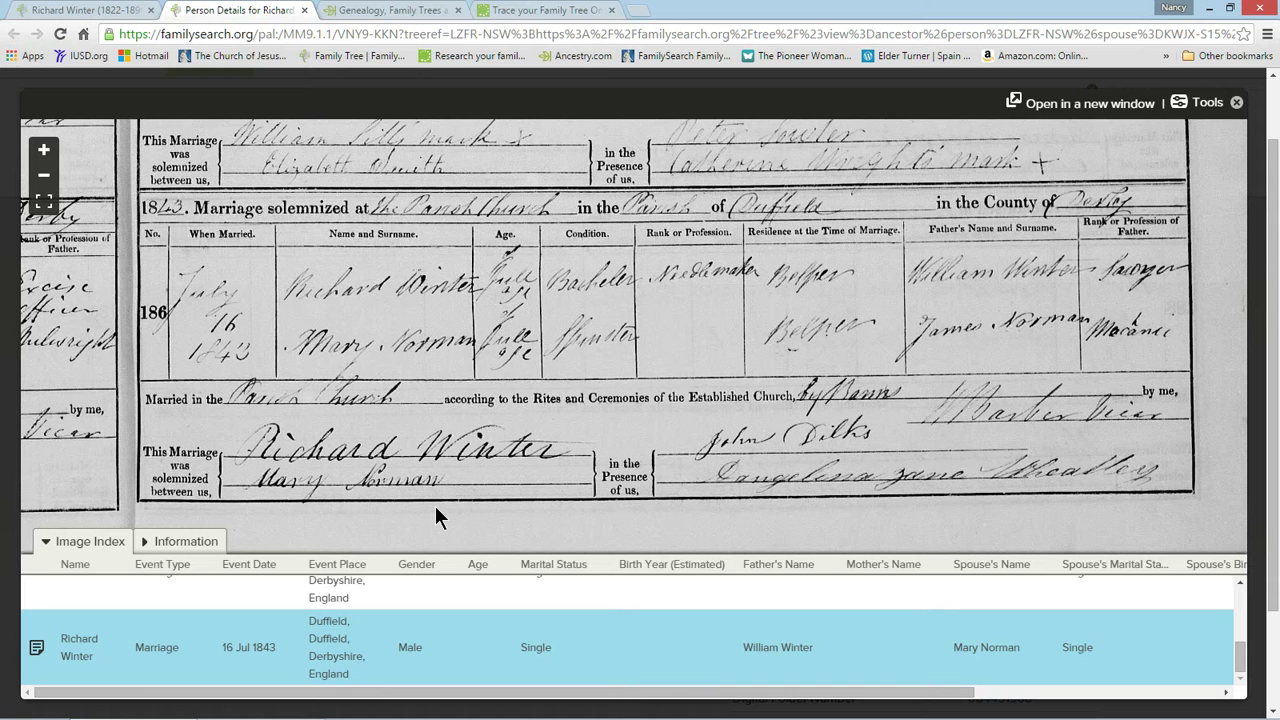
pyautogui.click(1236, 103)
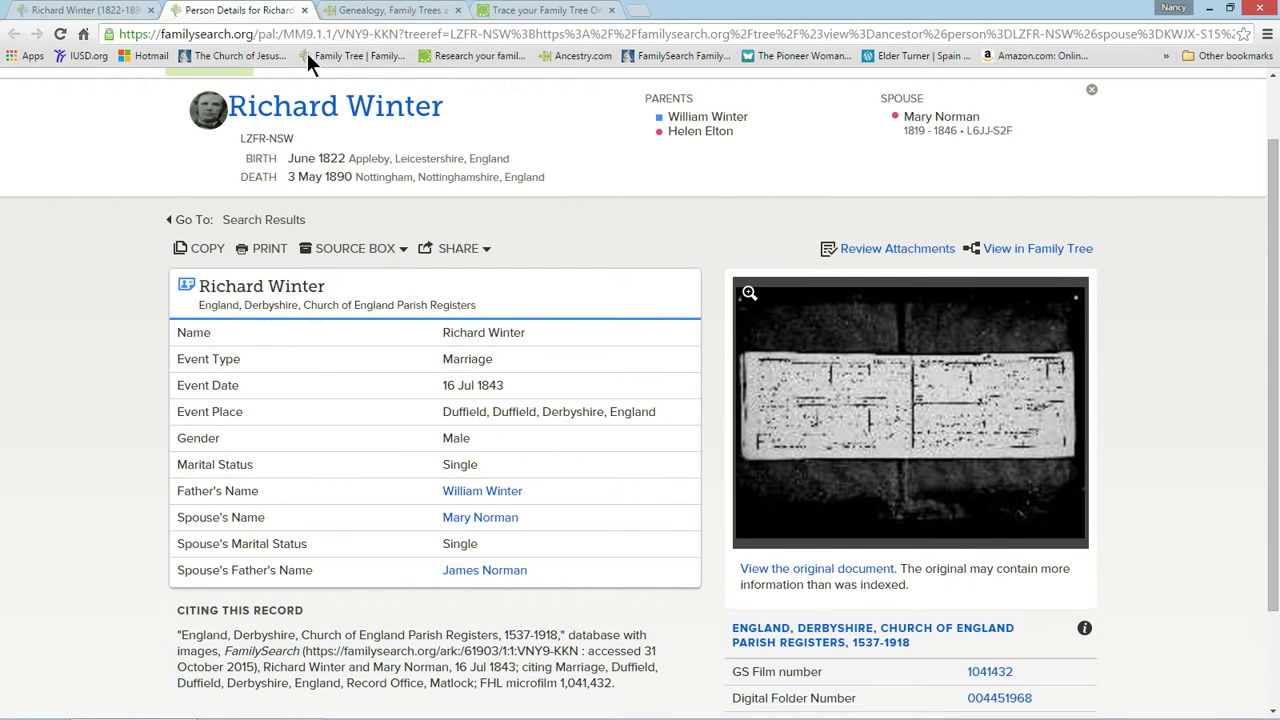
# Close the marriage record, check the parents listed in Family Members, and collapse the Derbyshire parish registers source
pyautogui.click(304, 10)
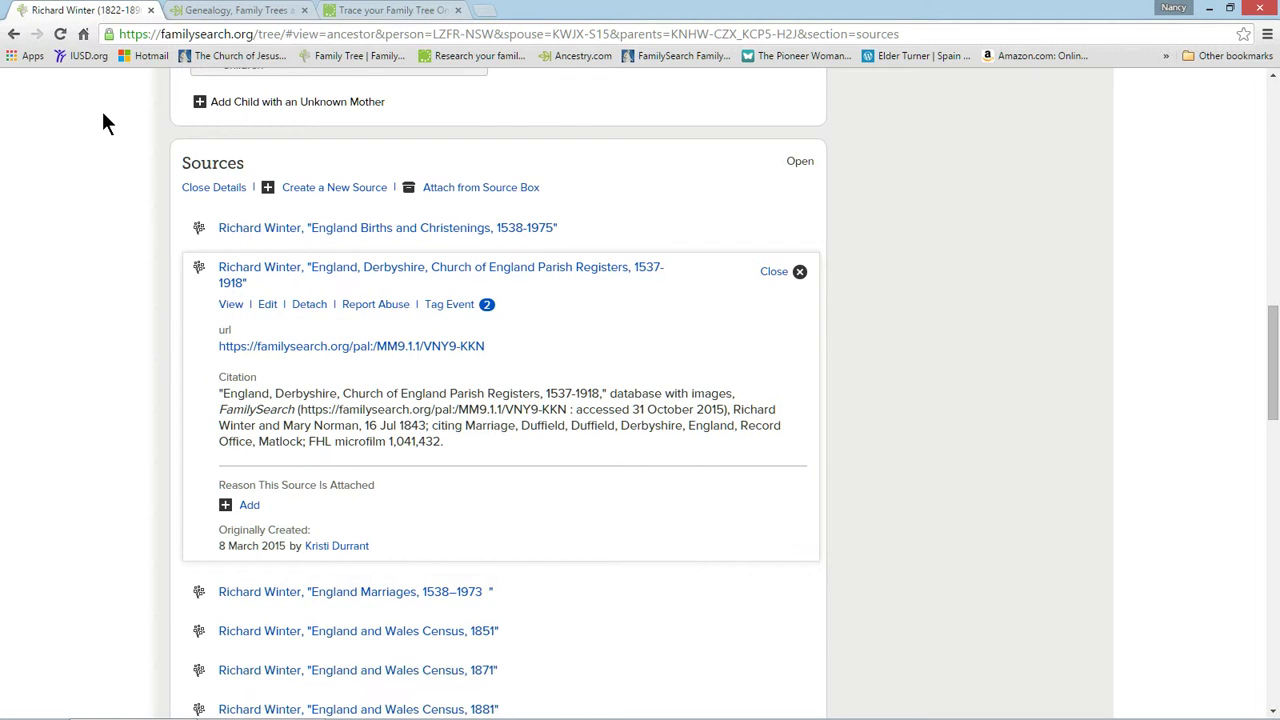
pyautogui.scroll(5, 360, 217)
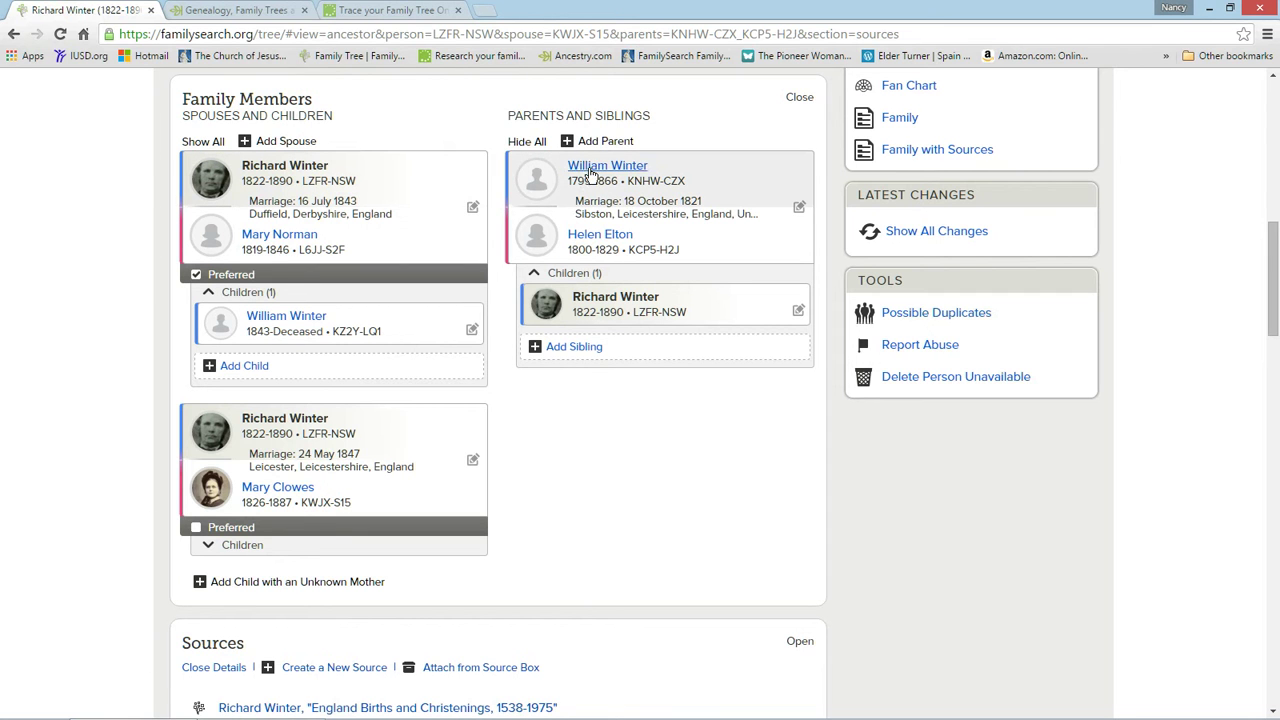
pyautogui.scroll(-5, 443, 403)
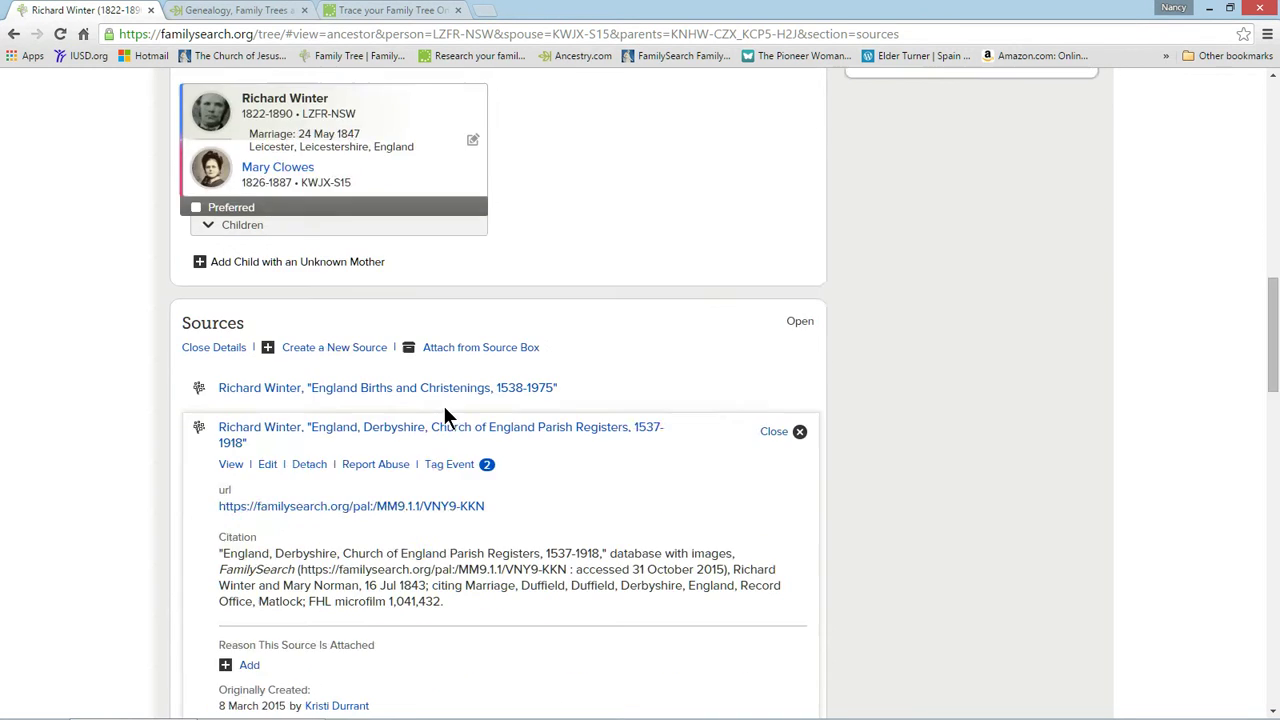
pyautogui.click(773, 272)
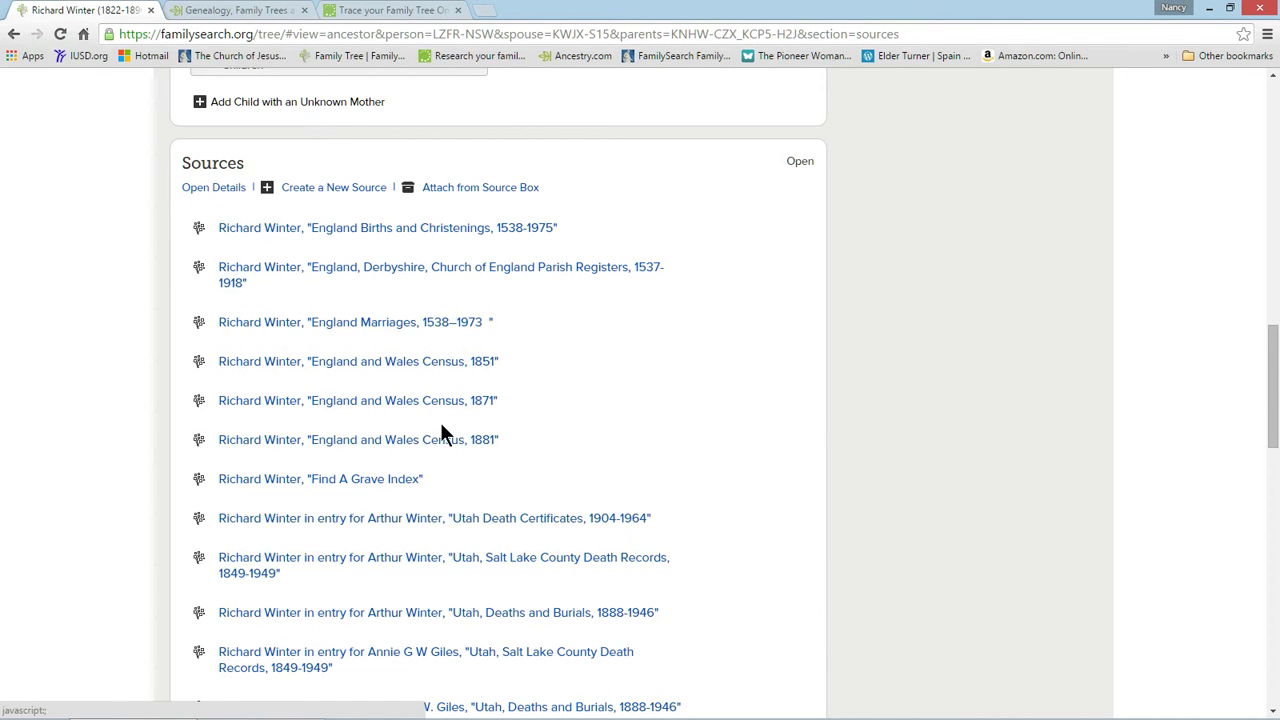
# Open the record linked from the "England and Wales Census, 1851" source, view its image on Findmypast, and enlarge the ancestor's household to read it
pyautogui.click(357, 365)
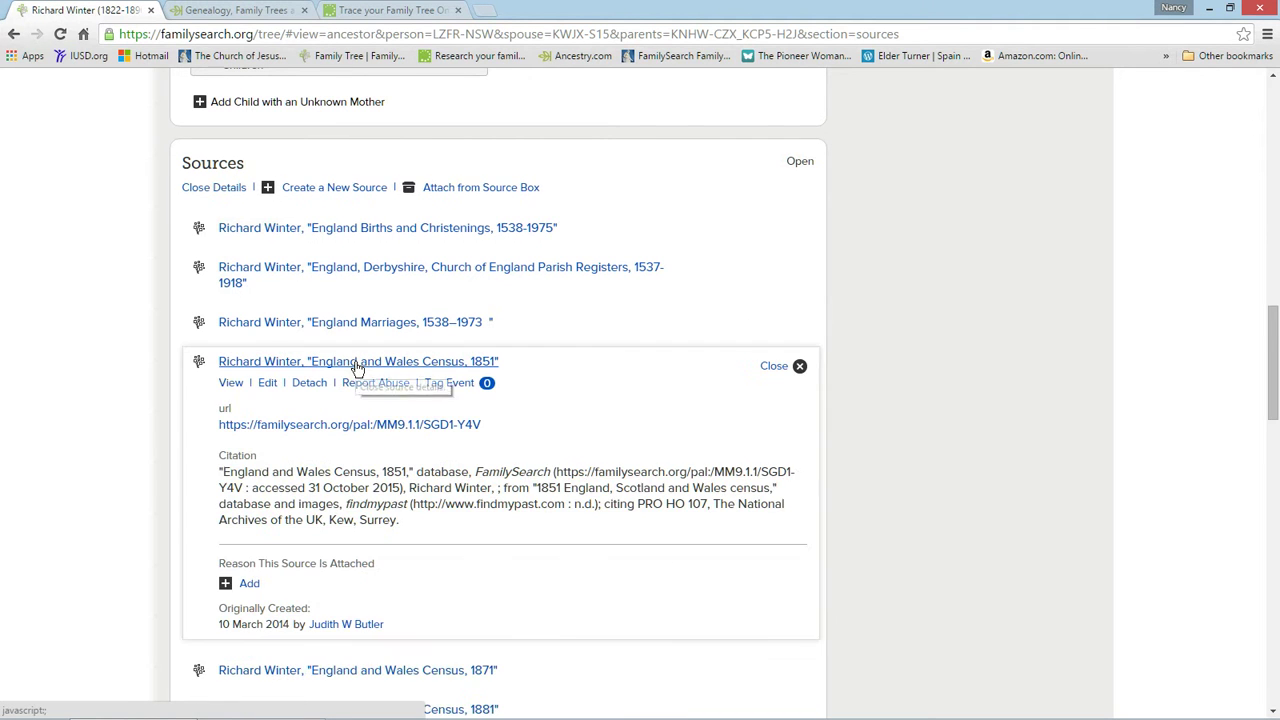
pyautogui.click(351, 426)
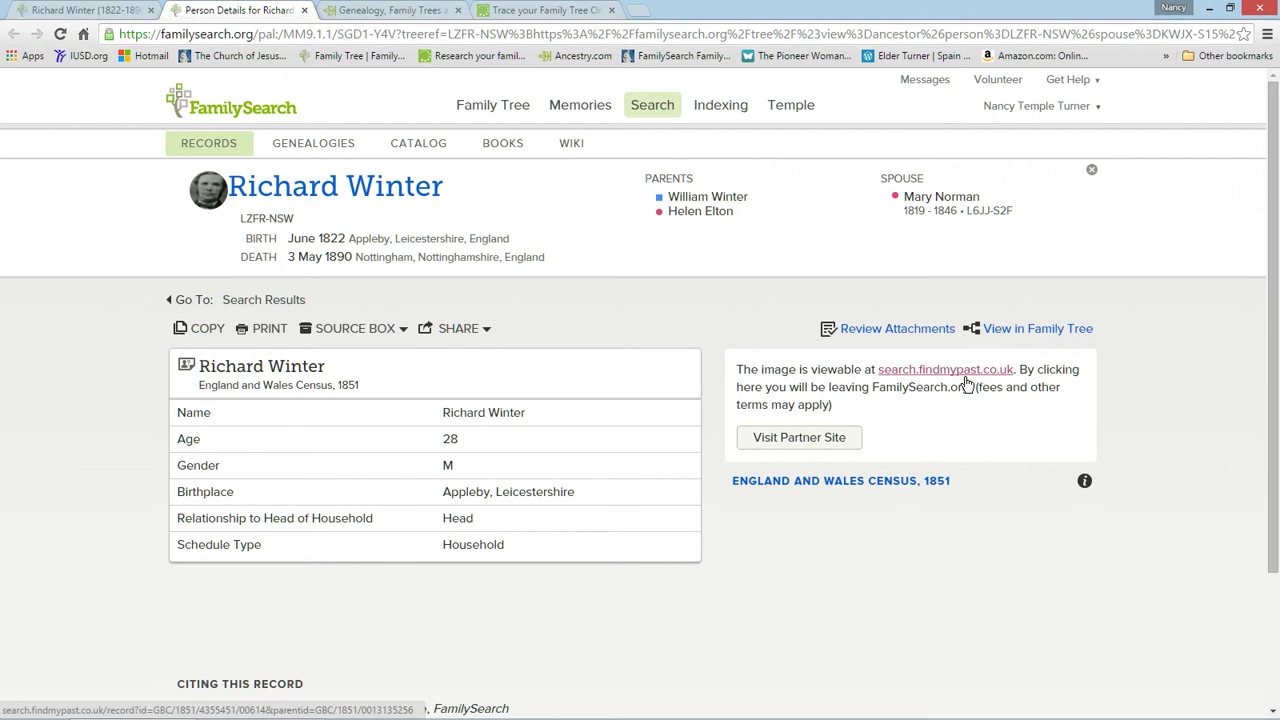
pyautogui.click(802, 439)
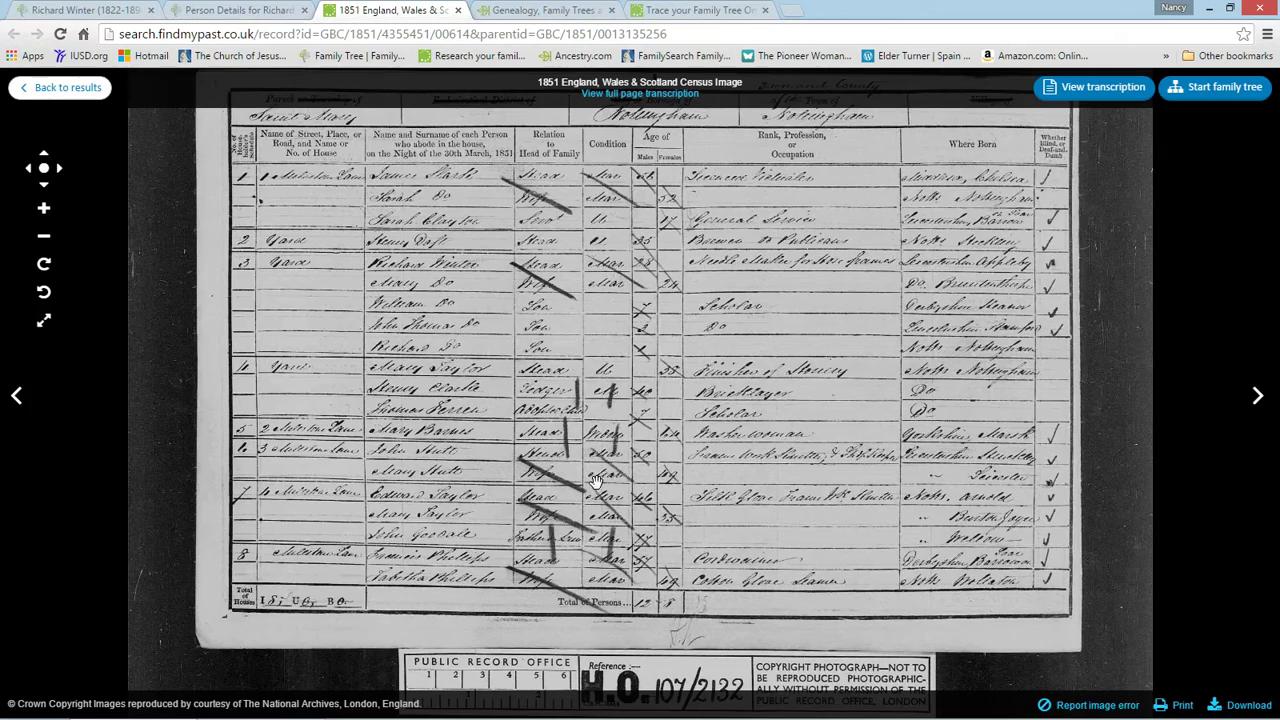
pyautogui.scroll(3, 595, 482)
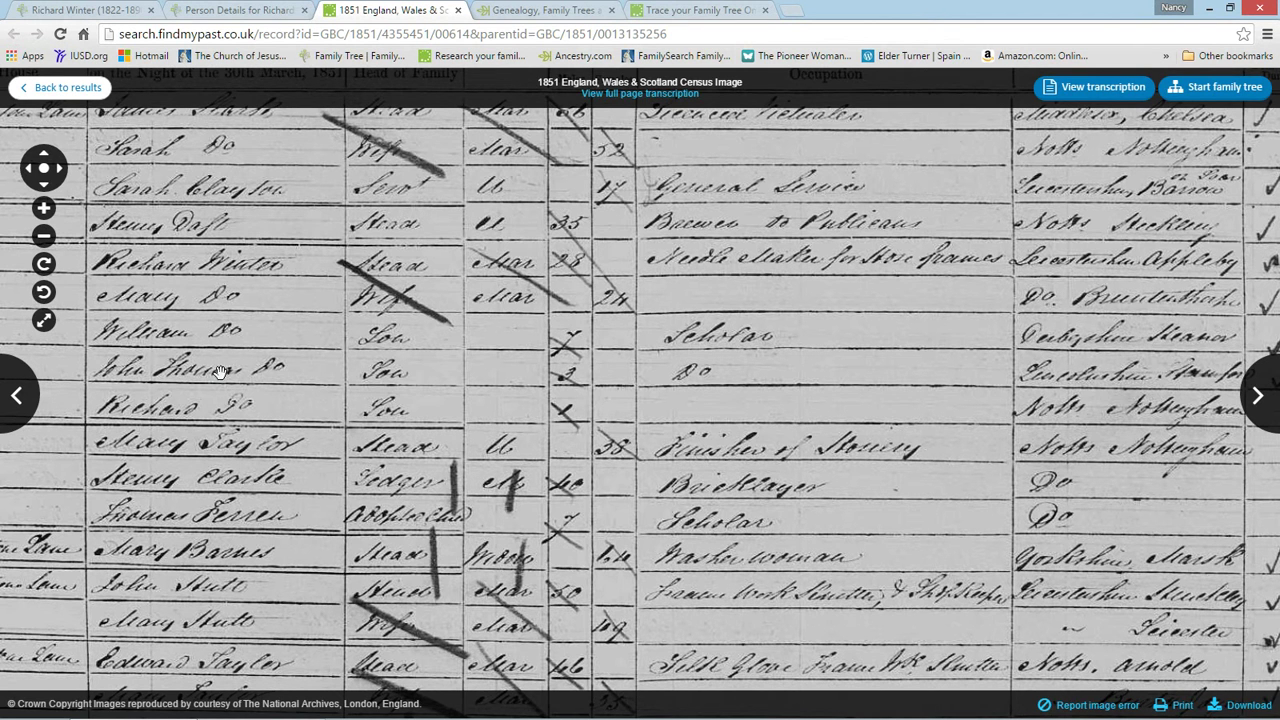
pyautogui.moveTo(629, 364); pyautogui.dragTo(571, 380)
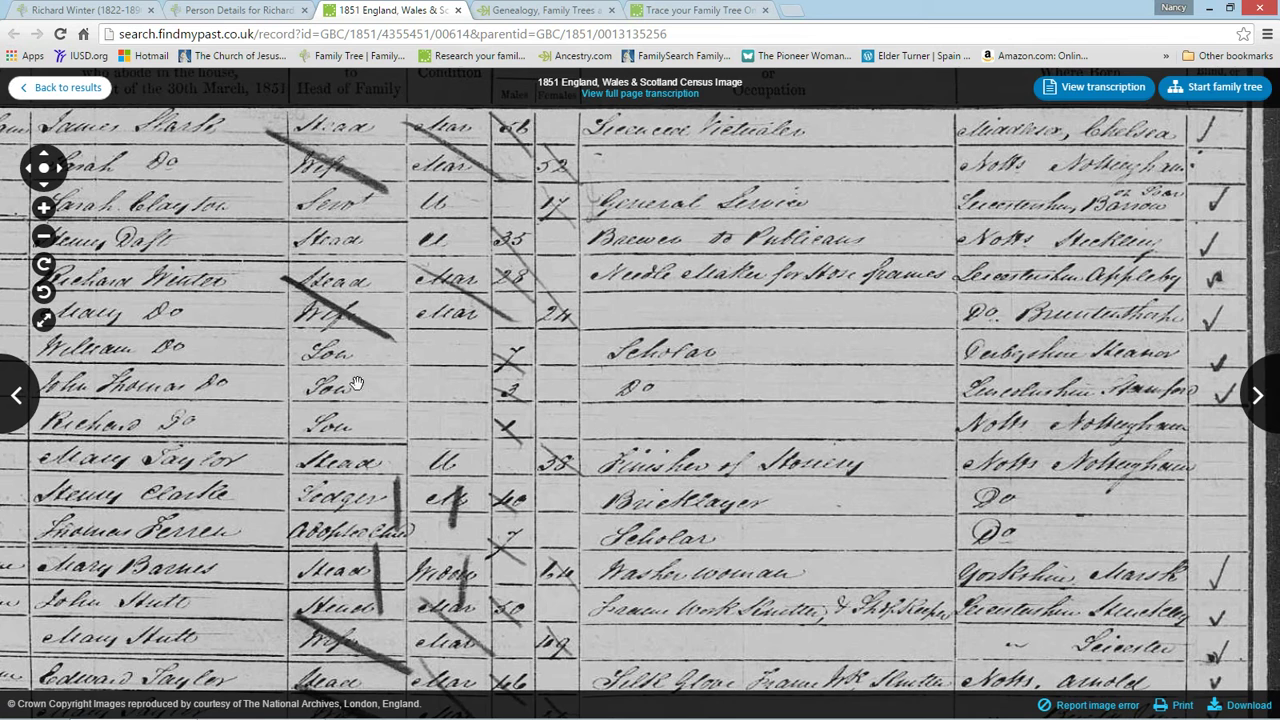
# Return to the ancestor's Family Members, expand the children of the 24 May 1847 marriage, and check that wife's birth details in her summary card
pyautogui.click(78, 12)
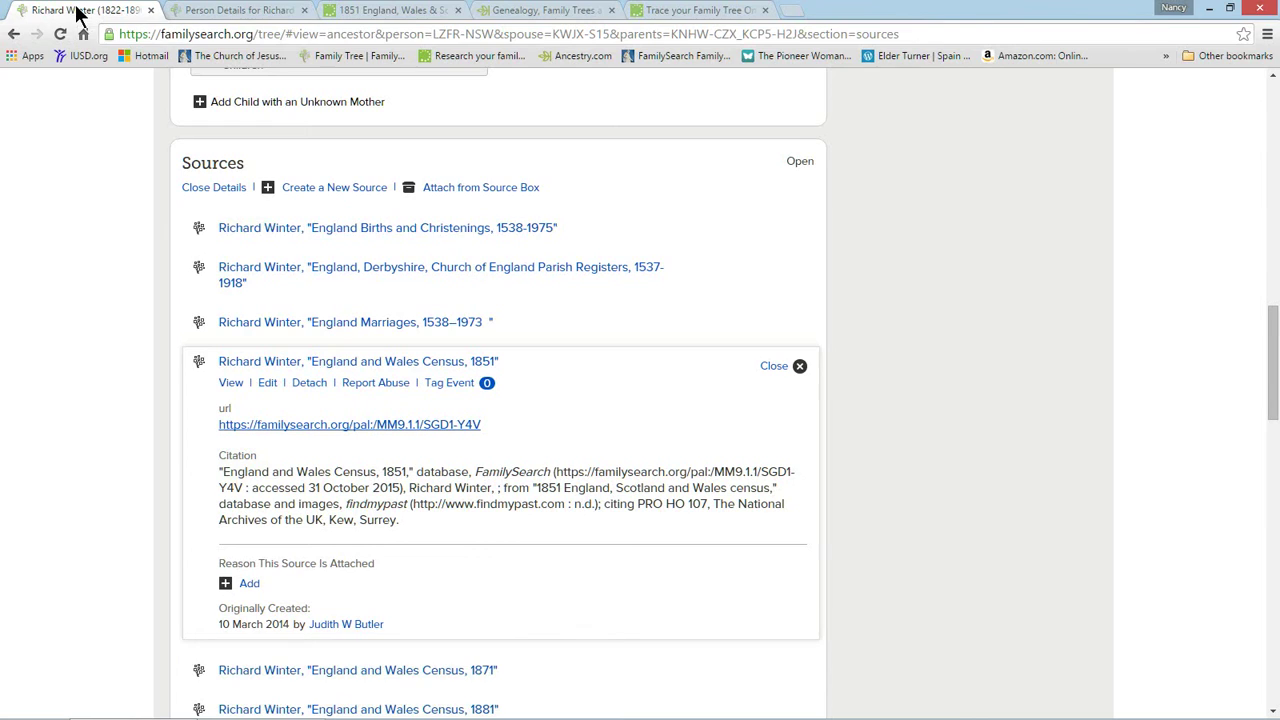
pyautogui.scroll(5, 357, 257)
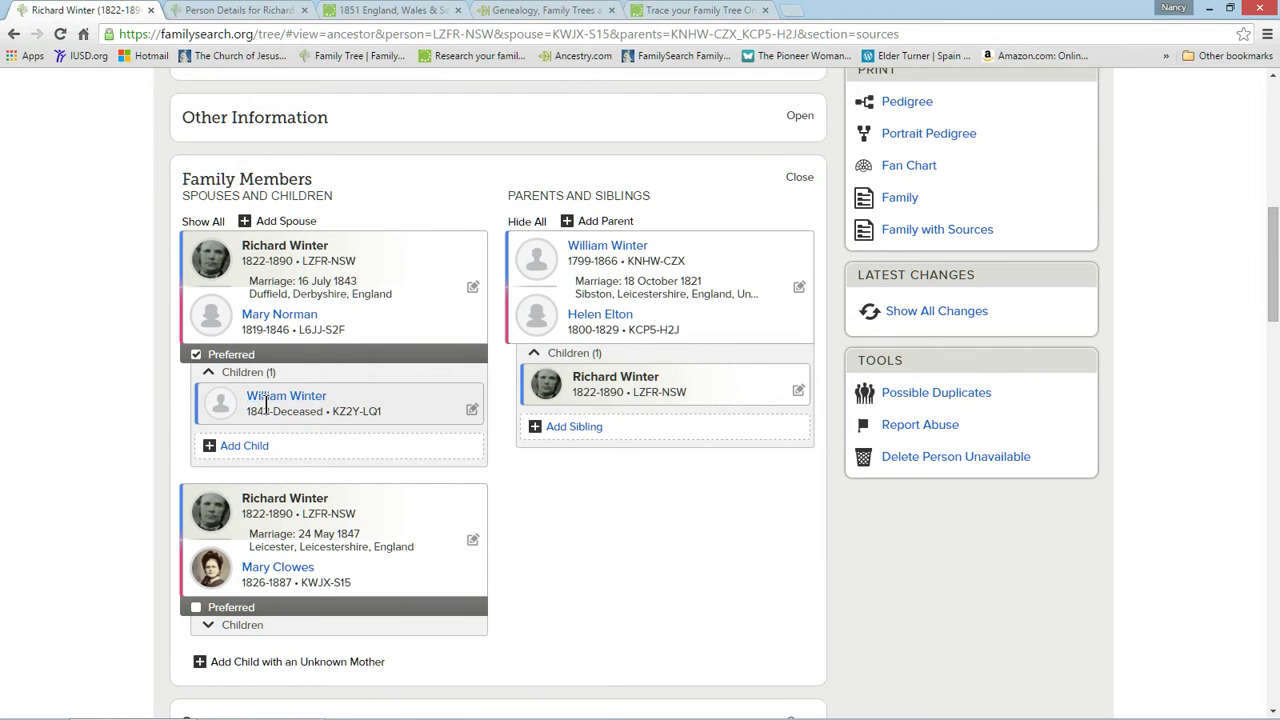
pyautogui.moveTo(268, 399); pyautogui.dragTo(283, 330)
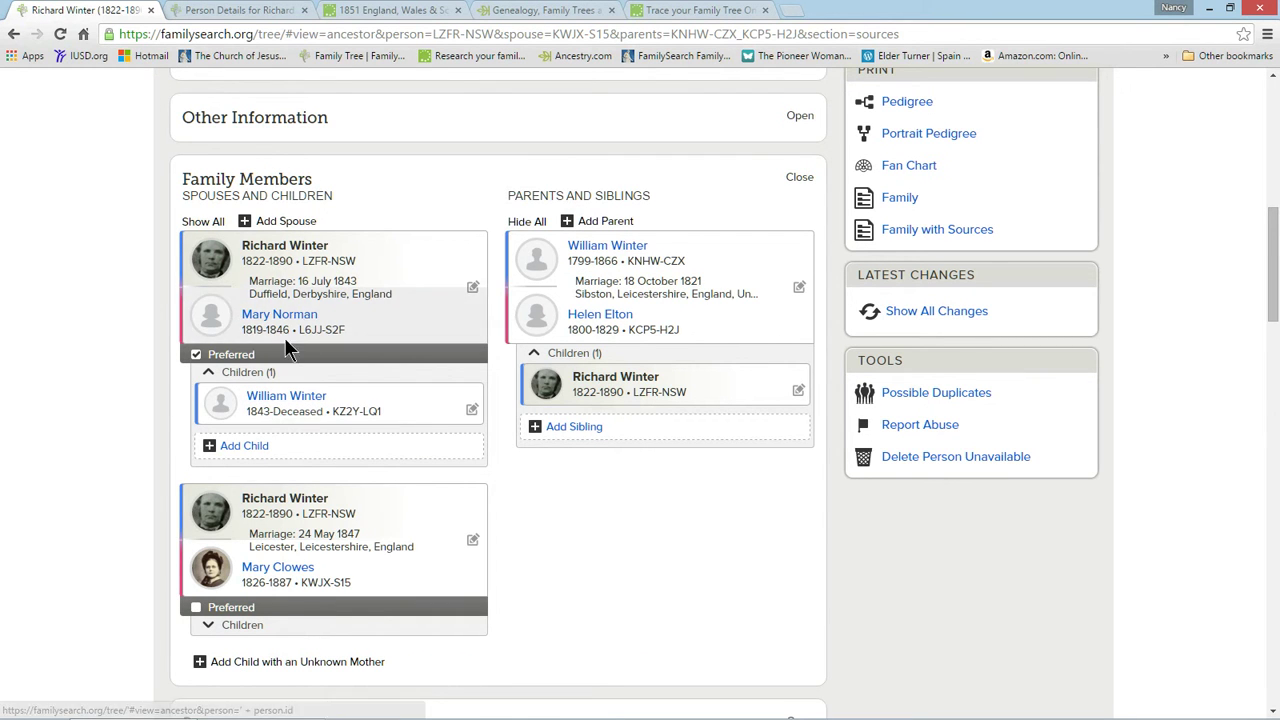
pyautogui.scroll(-1, 270, 268)
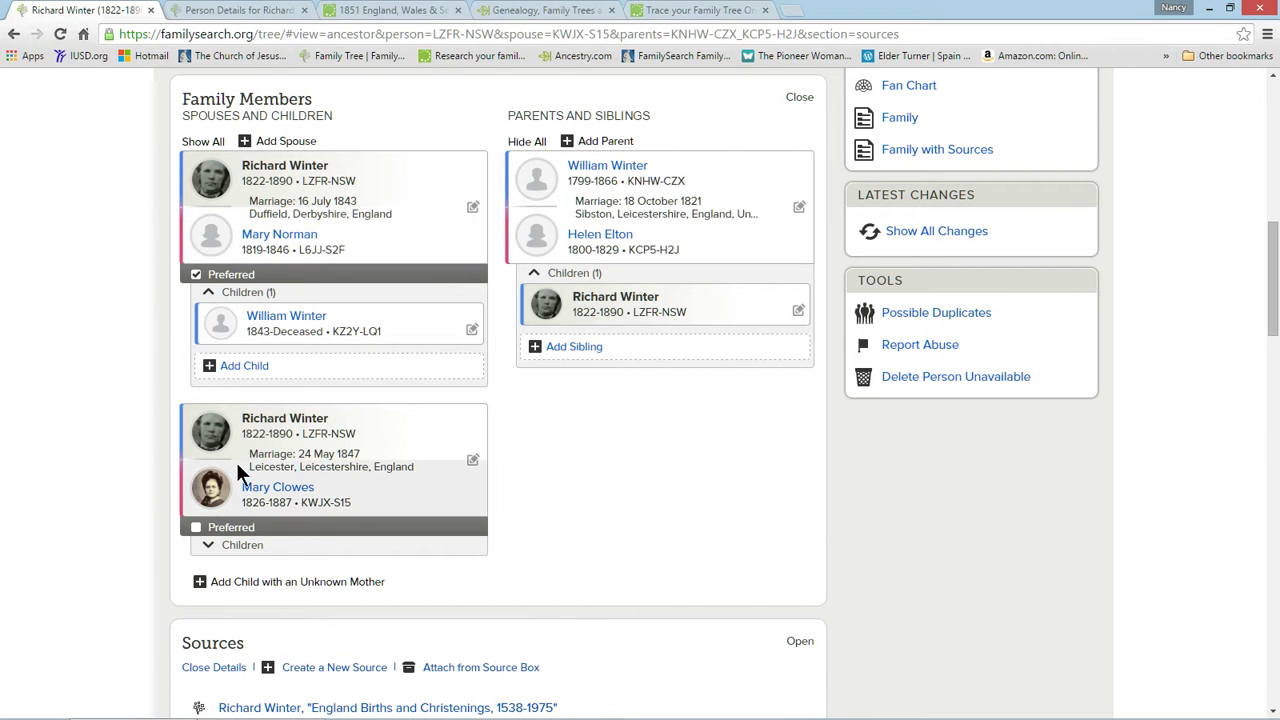
pyautogui.scroll(-1, 300, 480)
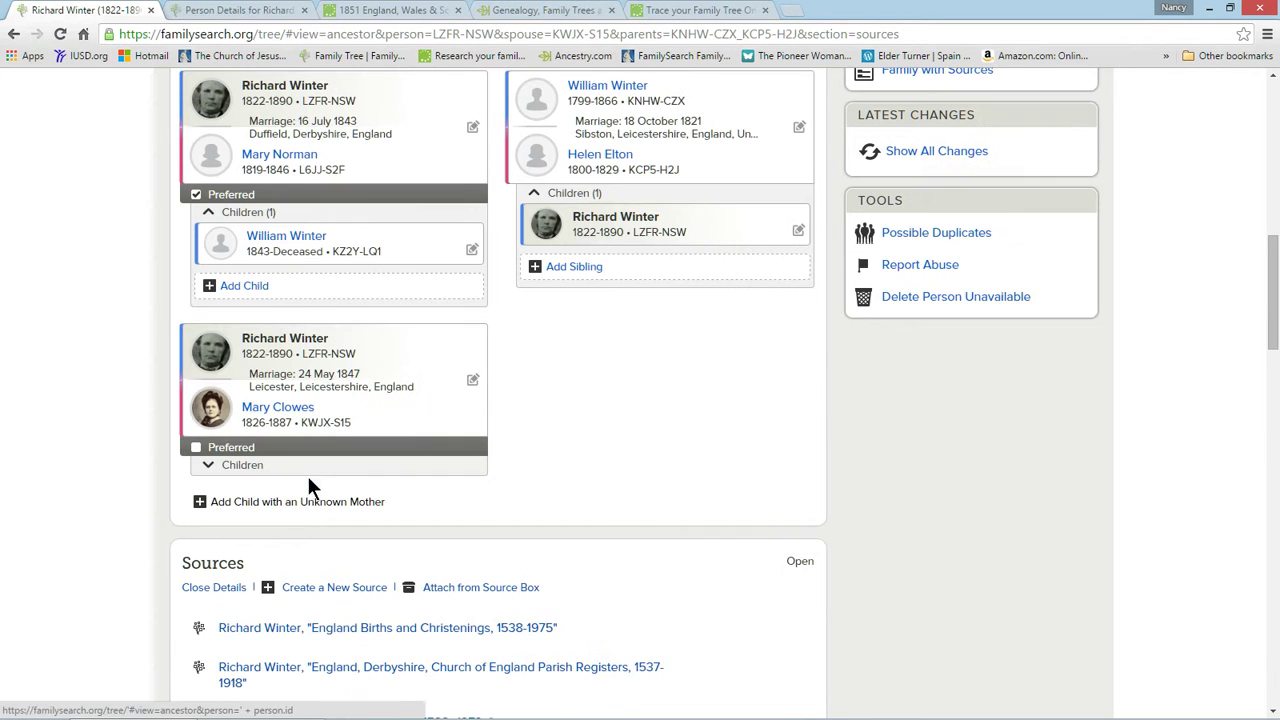
pyautogui.click(210, 464)
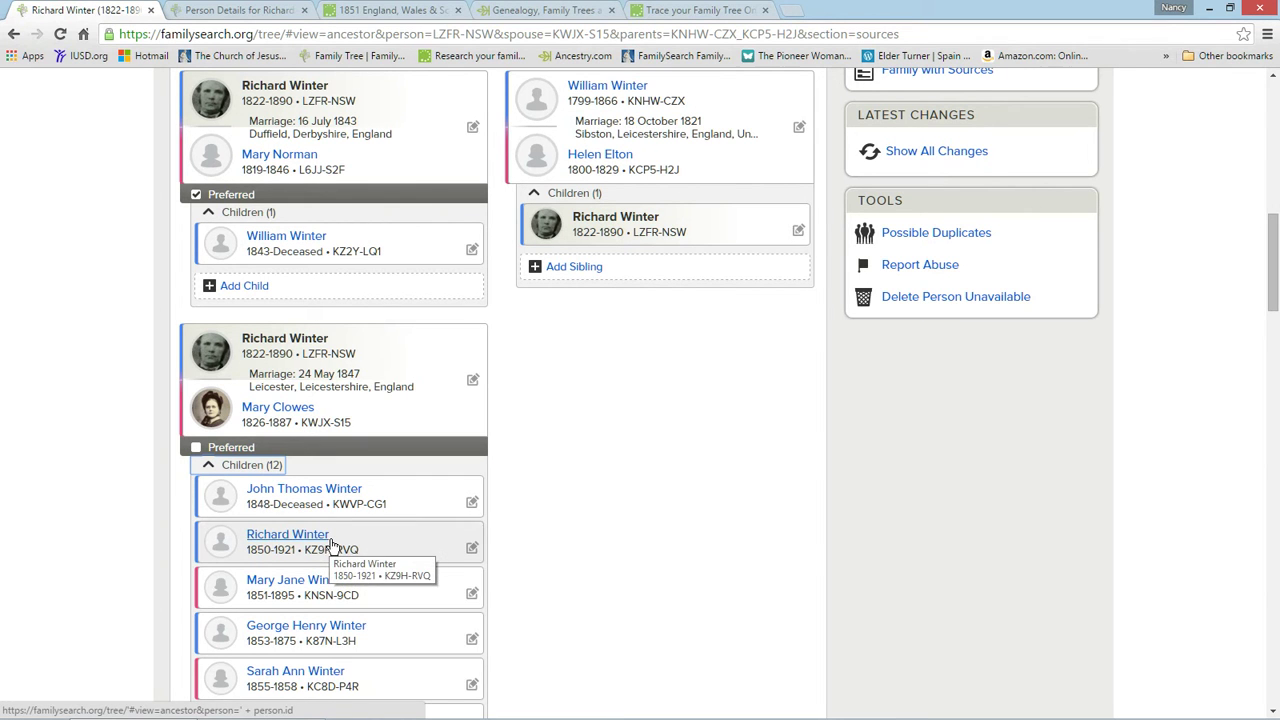
pyautogui.click(277, 407)
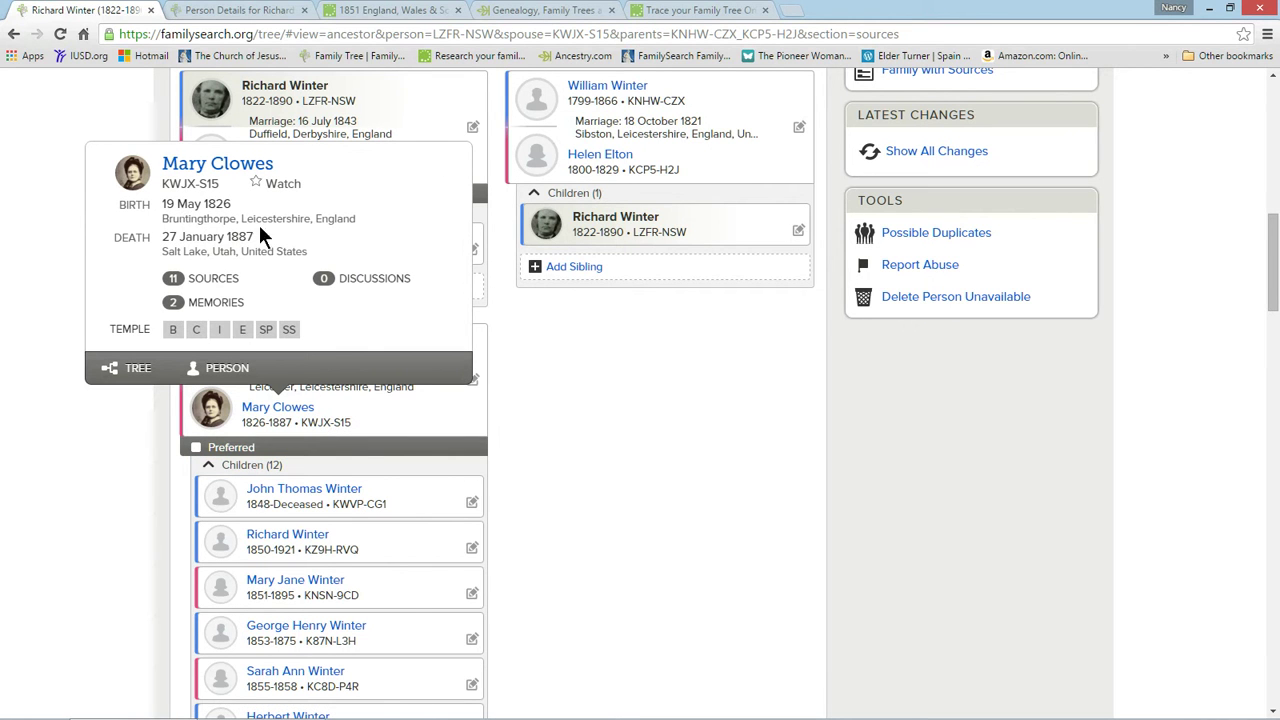
pyautogui.click(548, 453)
# Compare the wife's birthplace in the 1851 census image, close the image and its record, and collapse the 1851 census source
pyautogui.click(392, 10)
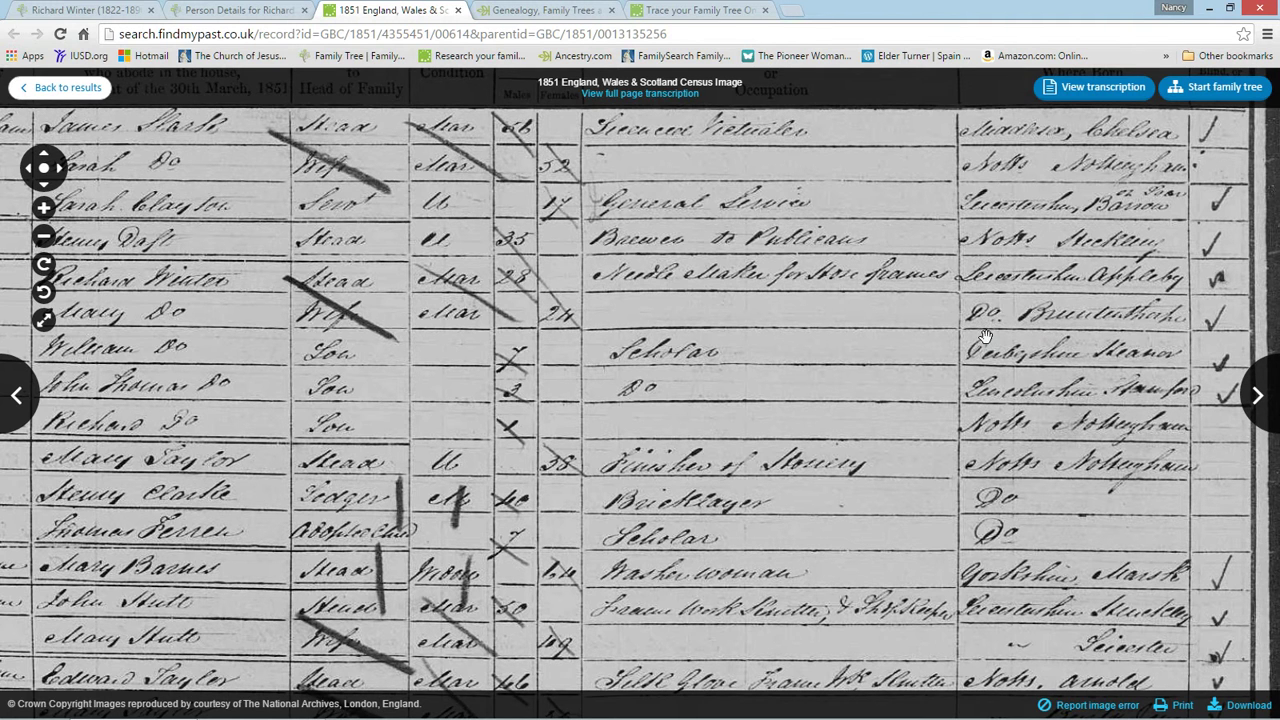
pyautogui.middleClick(365, 18)
pyautogui.click(304, 12)
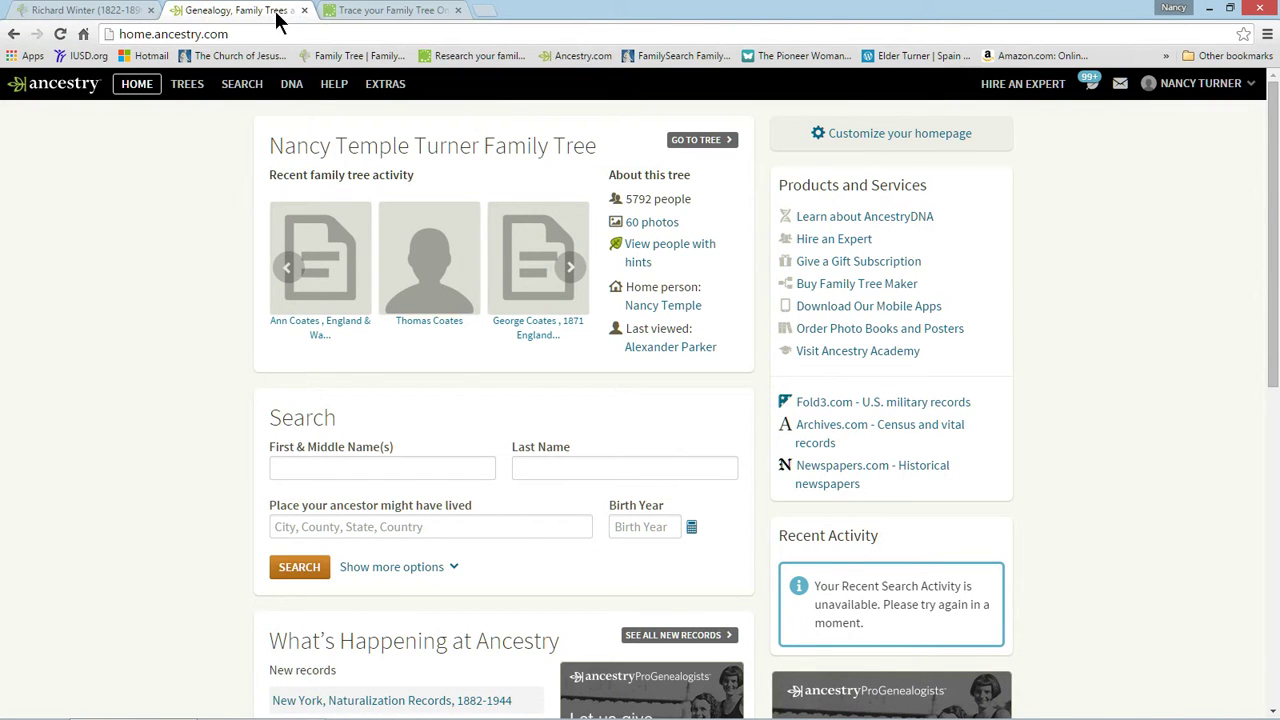
pyautogui.click(95, 12)
pyautogui.scroll(-11, 595, 501)
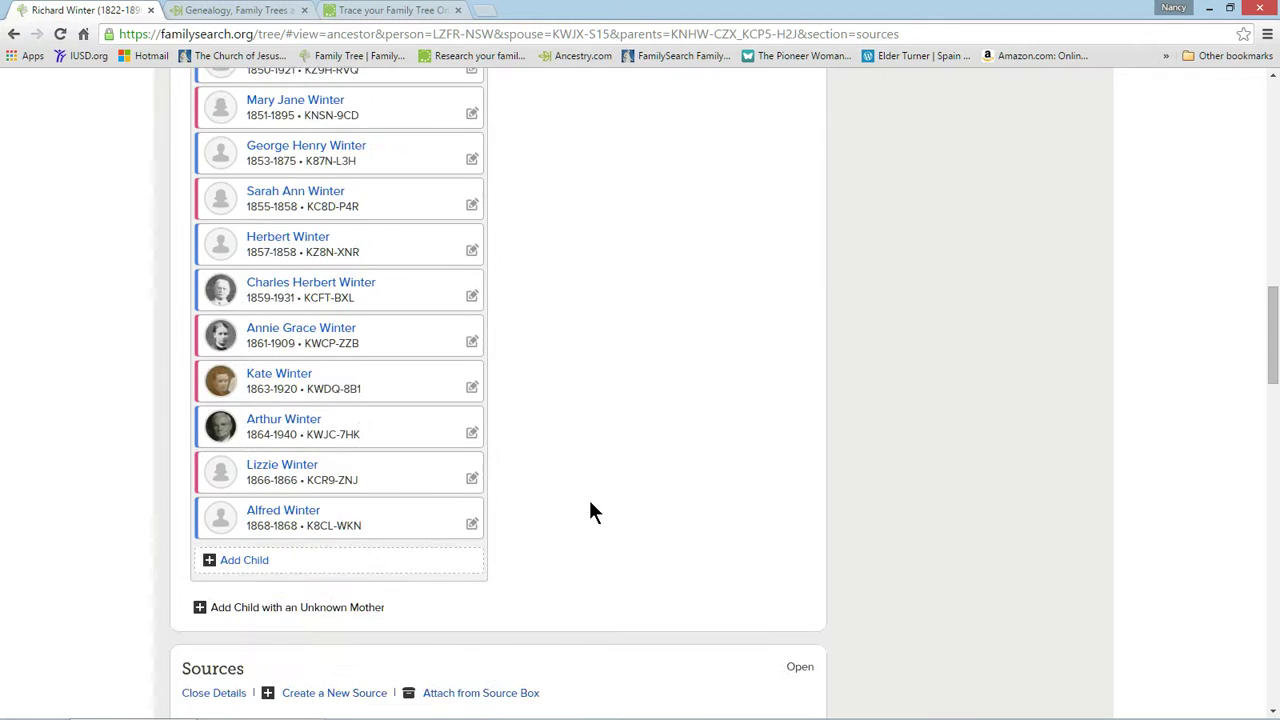
pyautogui.click(772, 231)
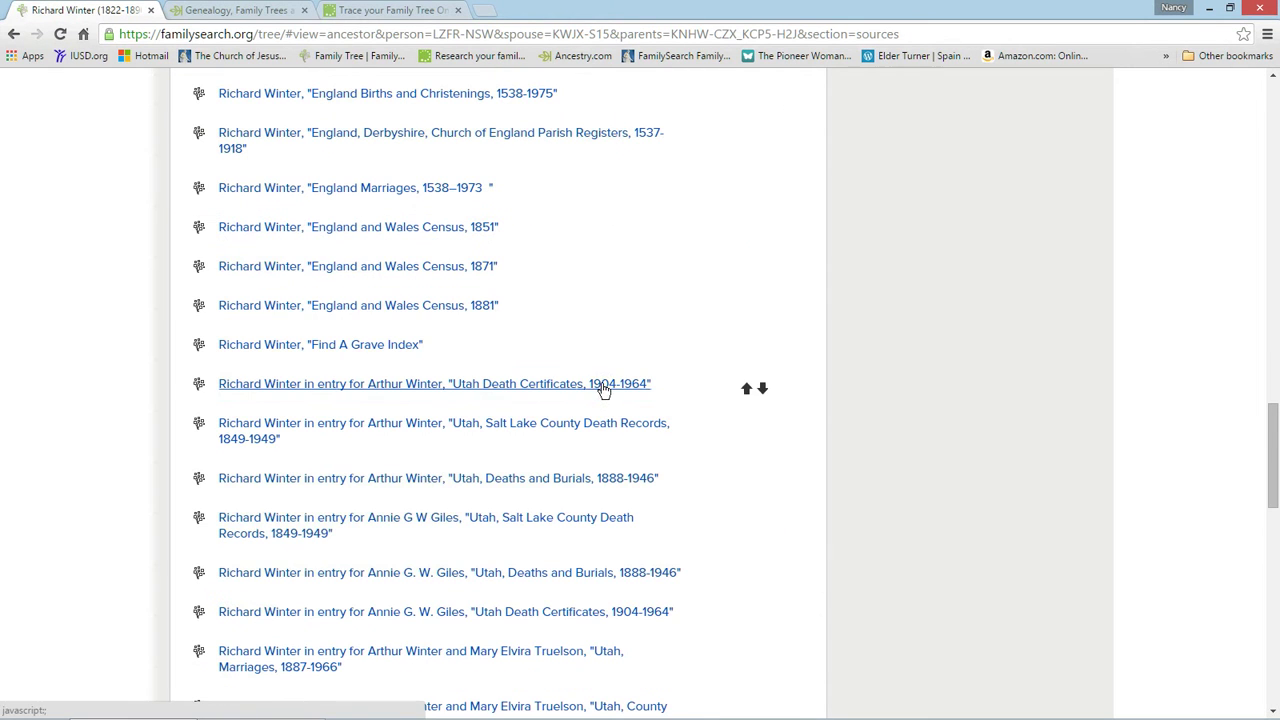
# Open the record linked from the "England and Wales Census, 1871" source and review its event details and household members
pyautogui.click(391, 271)
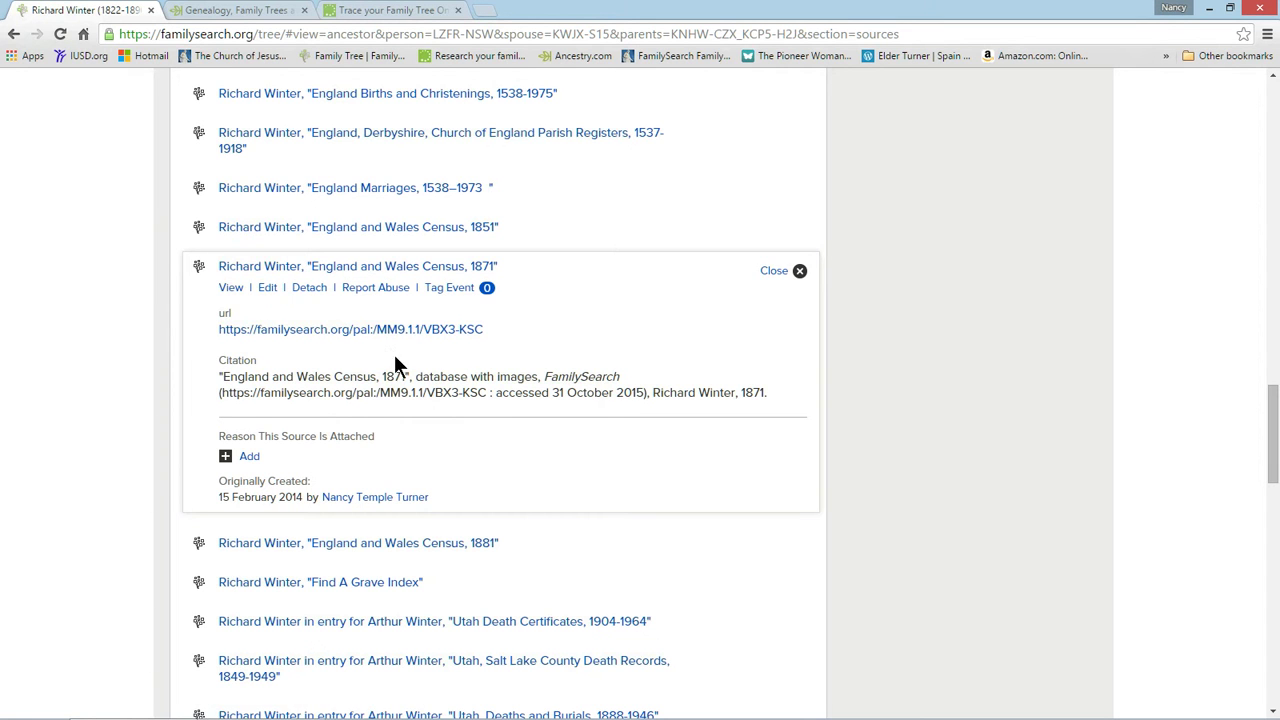
pyautogui.click(371, 330)
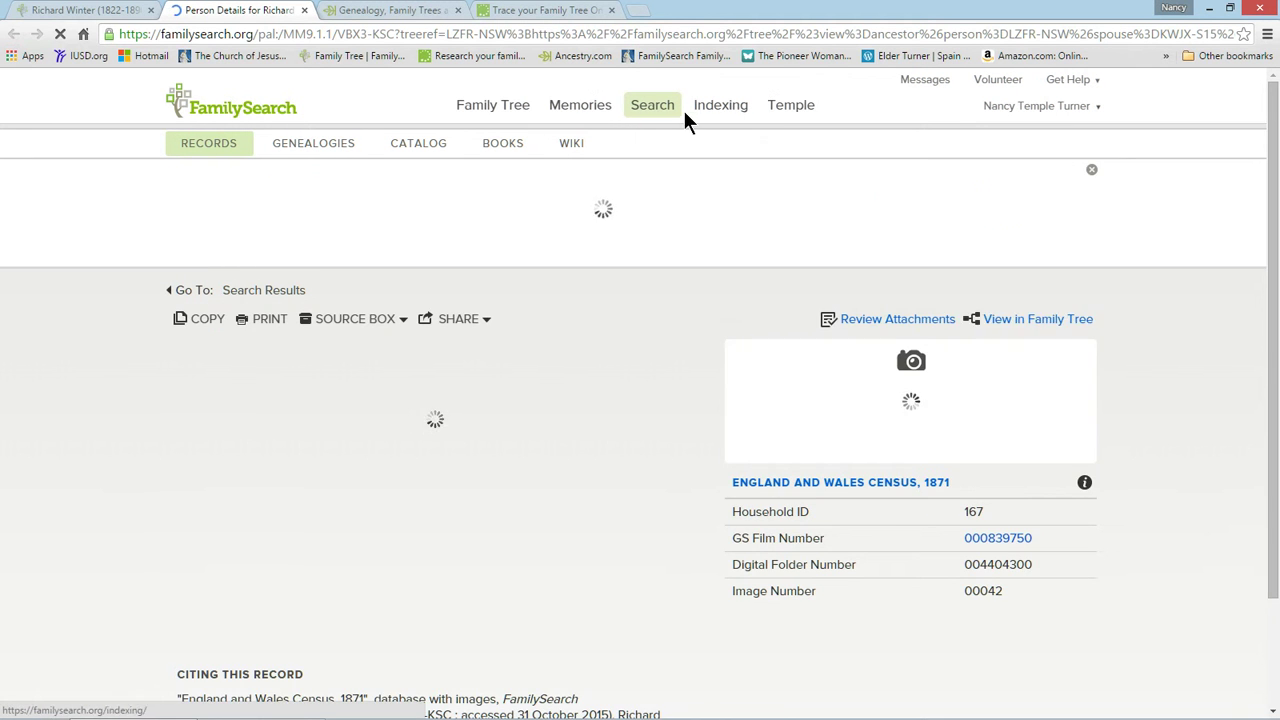
pyautogui.moveTo(660, 110)
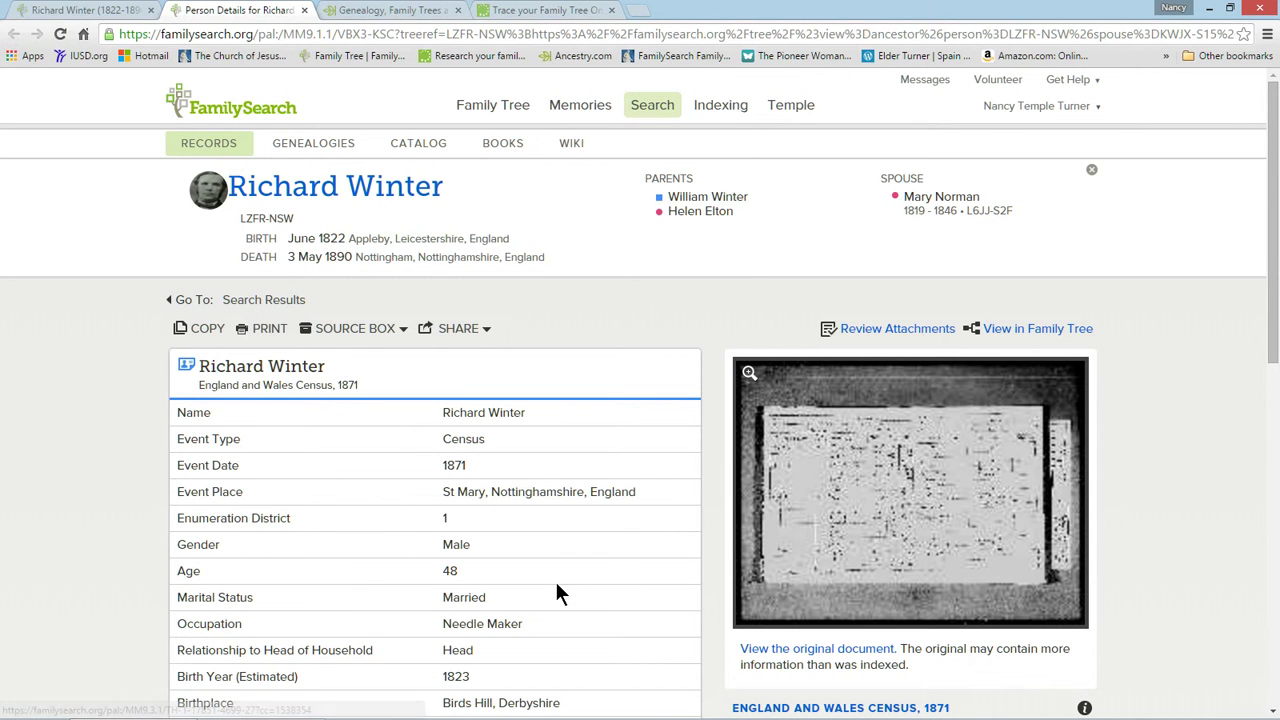
pyautogui.scroll(-1, 559, 565)
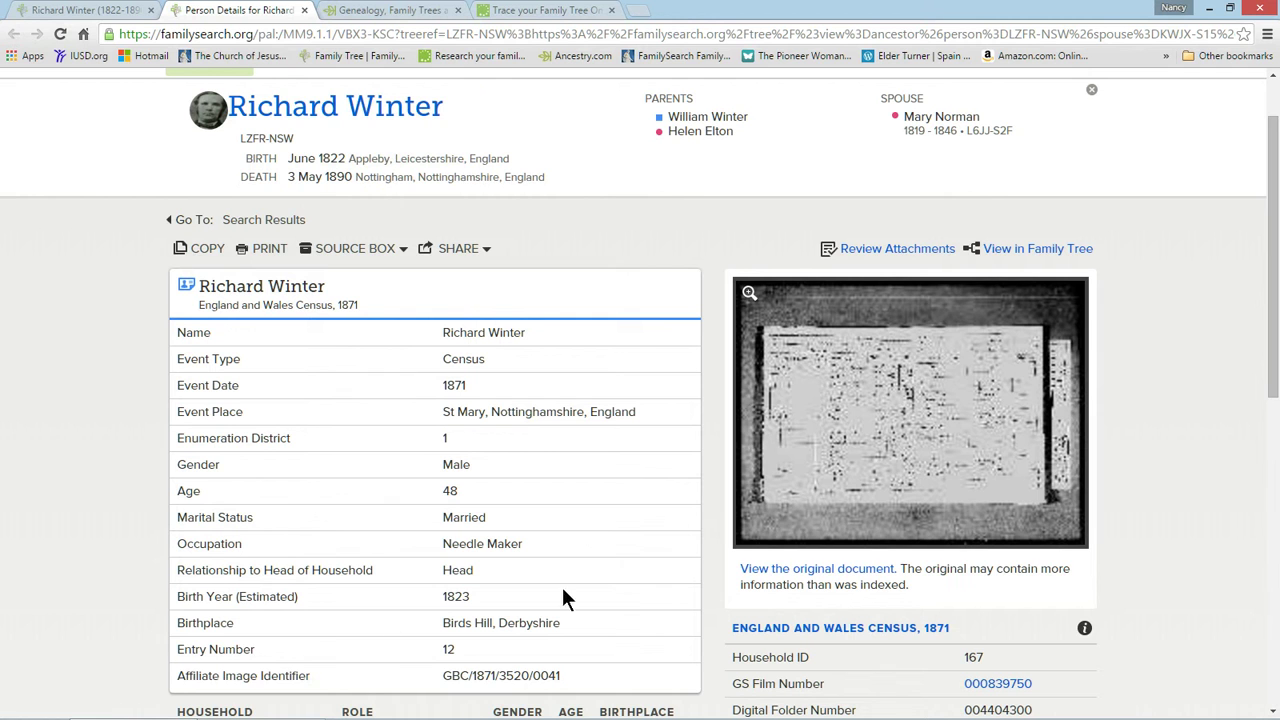
pyautogui.scroll(-5, 568, 452)
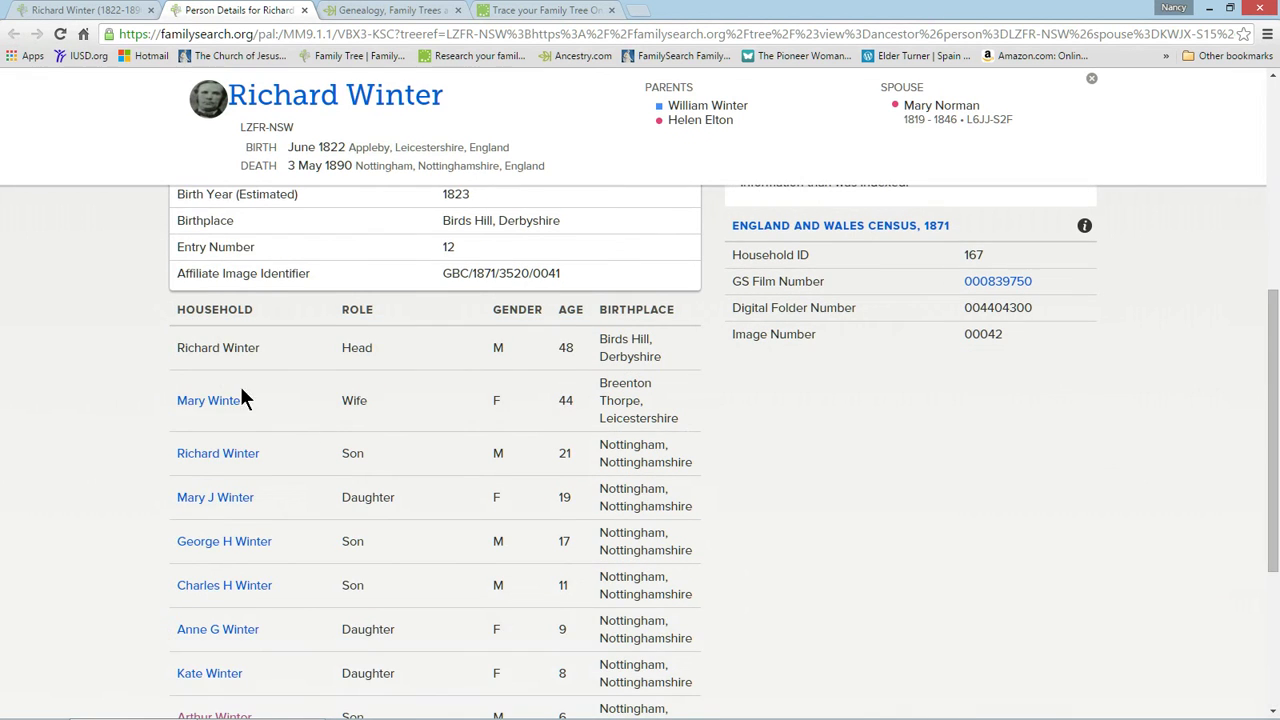
pyautogui.scroll(-2, 293, 646)
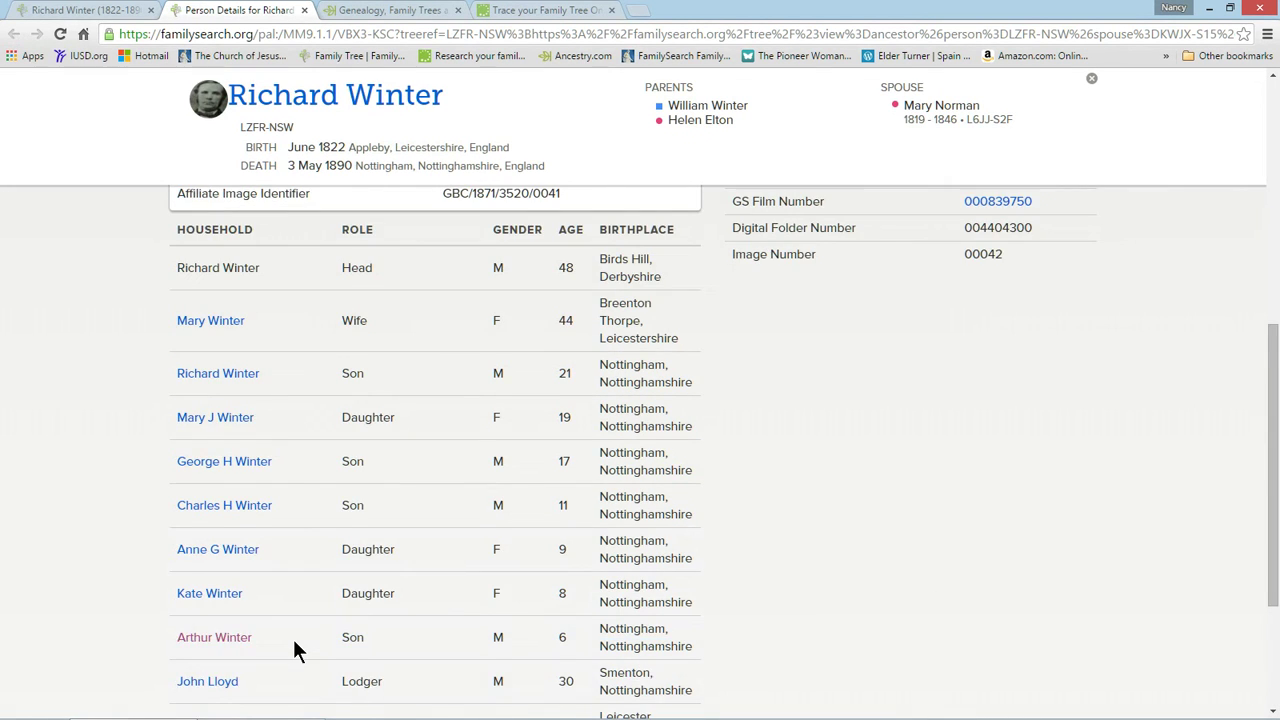
pyautogui.scroll(5, 300, 640)
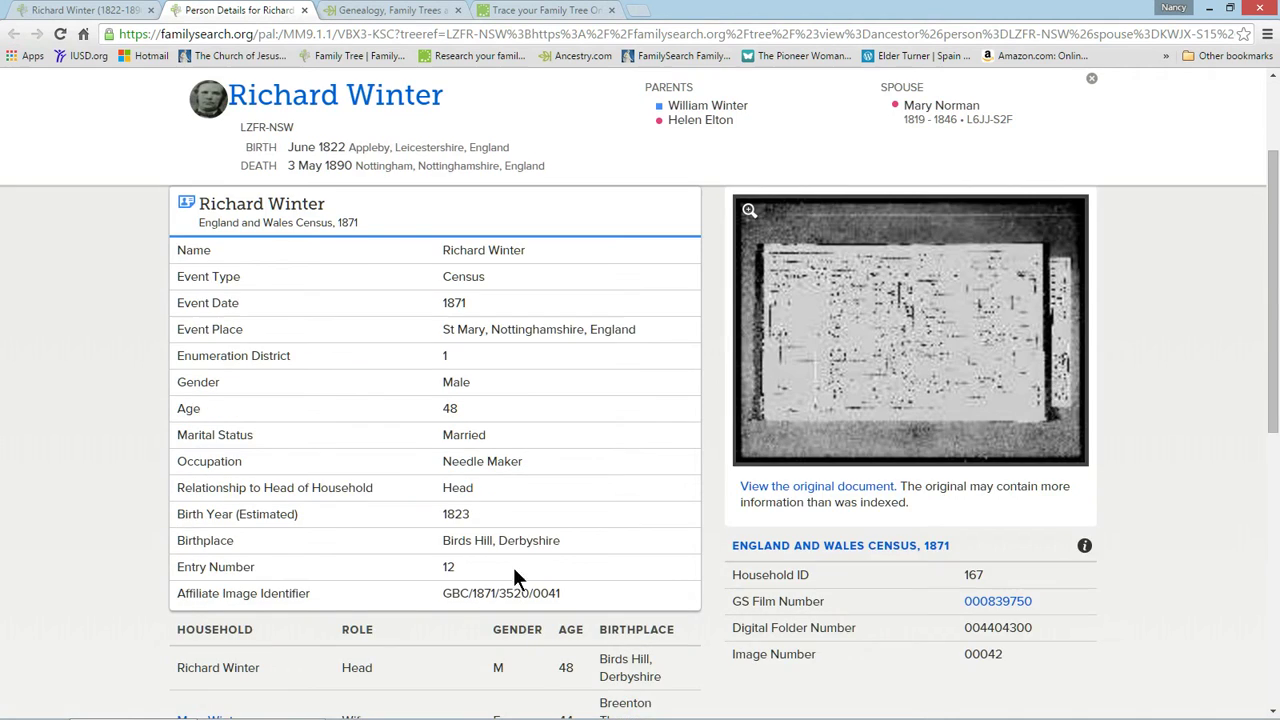
pyautogui.scroll(2, 600, 460)
# View the original 1871 census image to read the household's entries, close the image and record, and collapse the 1871 source
pyautogui.click(926, 506)
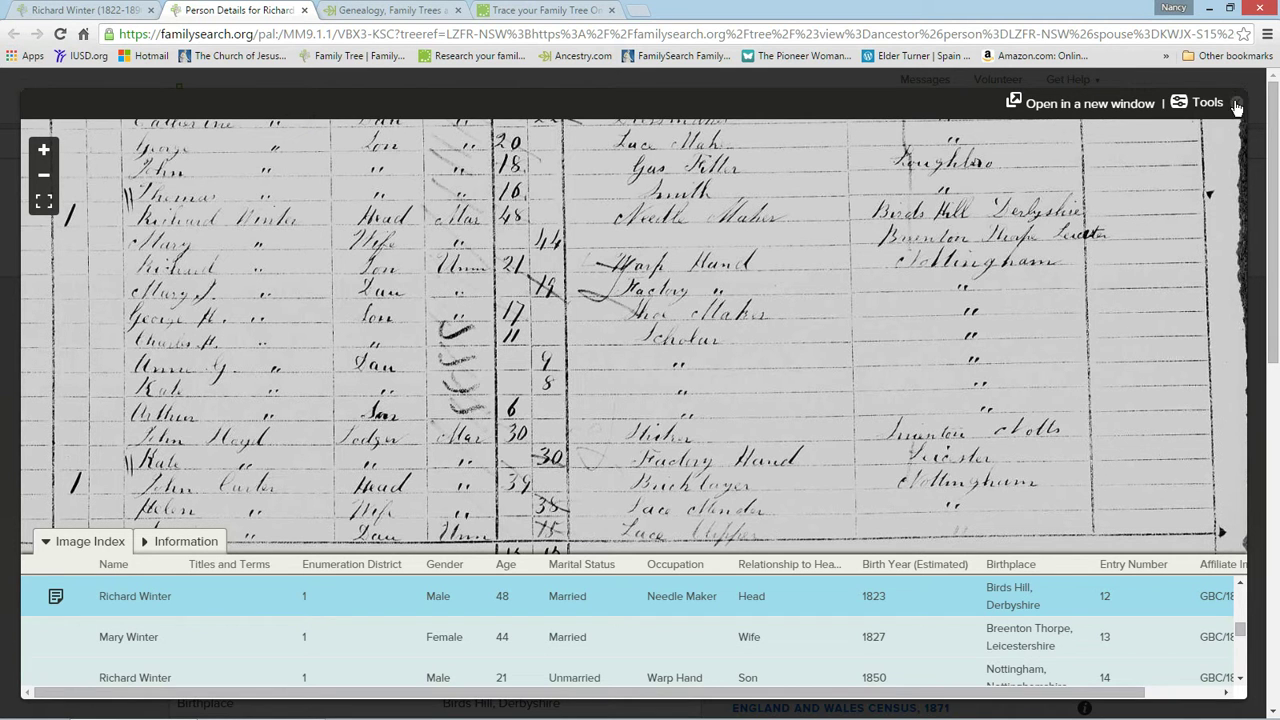
pyautogui.click(1237, 107)
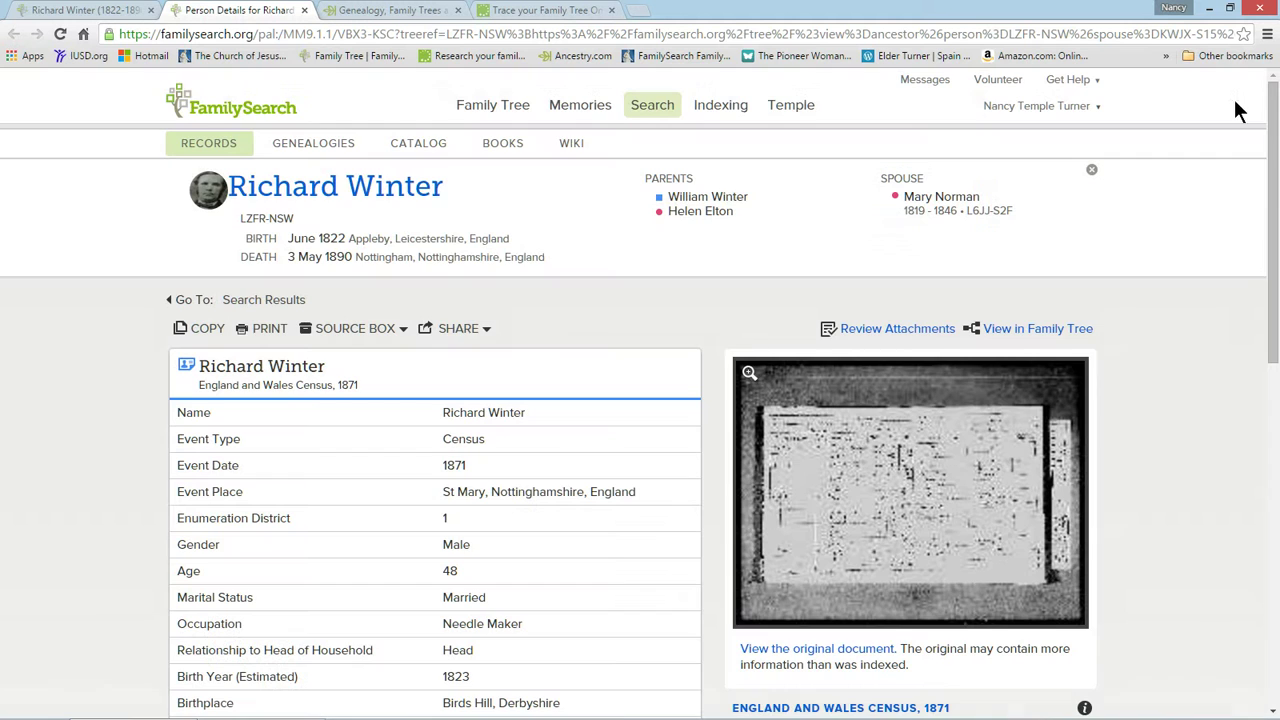
pyautogui.click(304, 10)
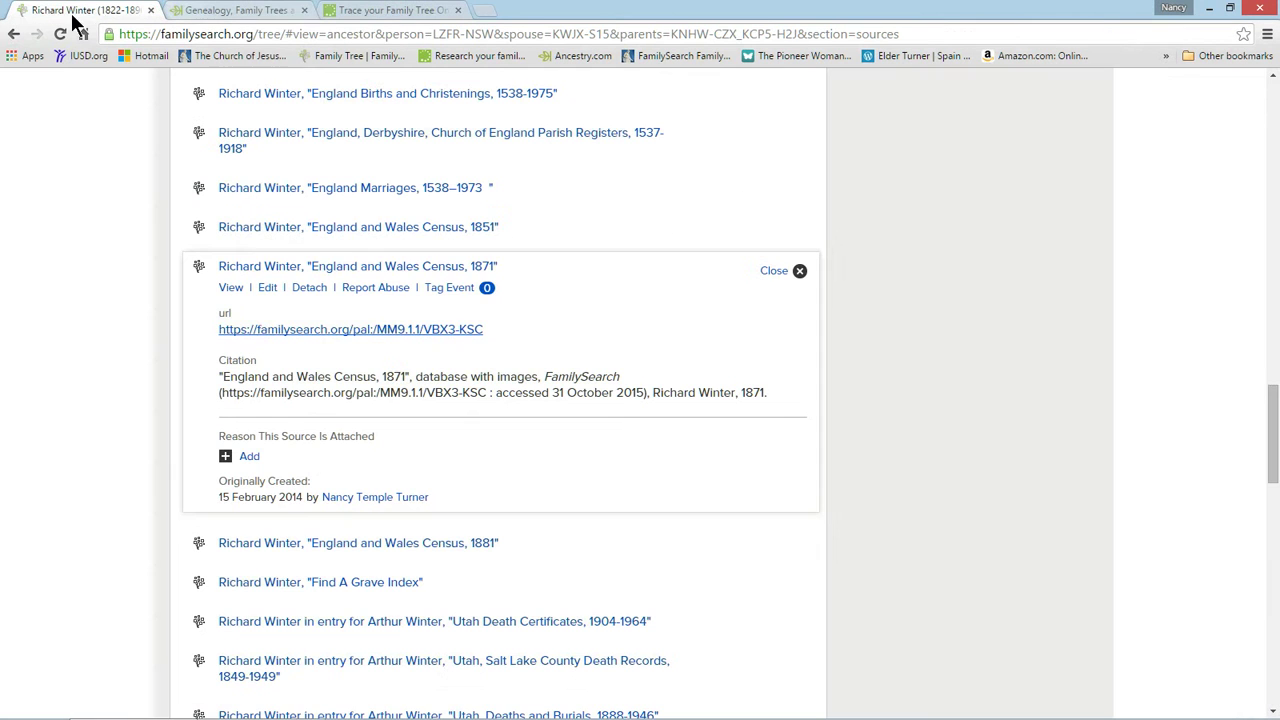
pyautogui.click(775, 272)
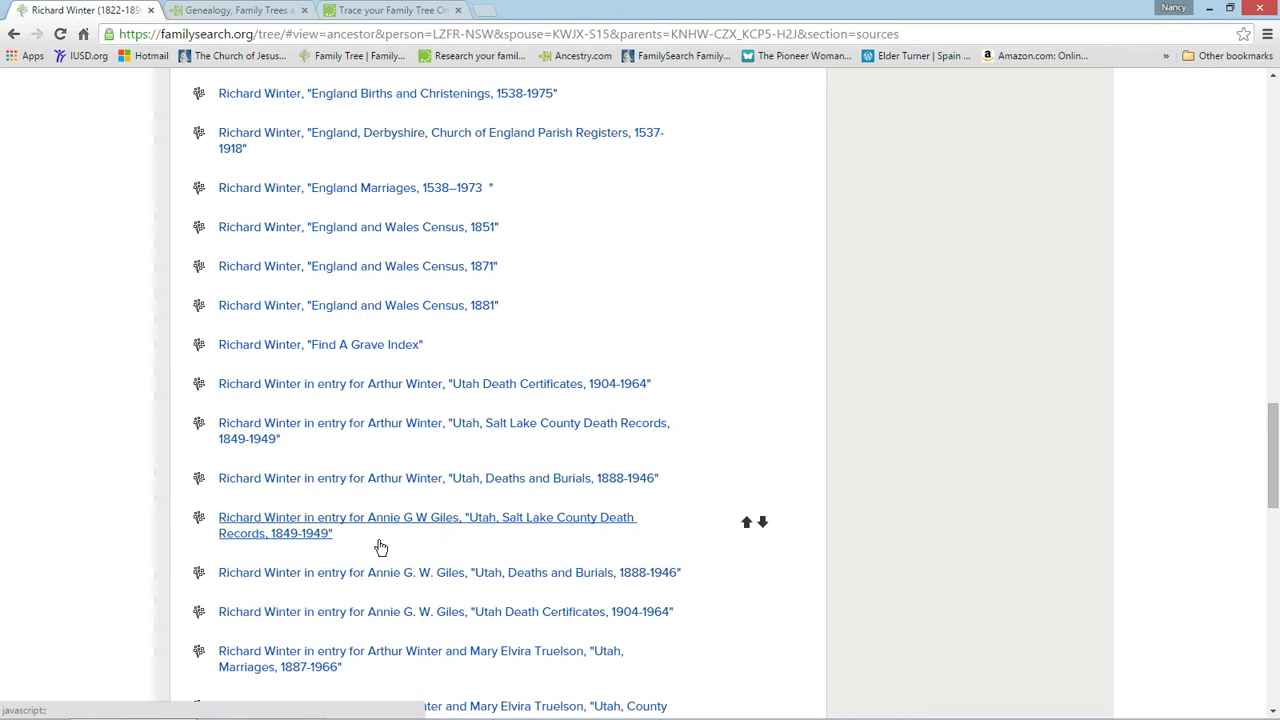
# Open the record linked from the daughter's "Utah, Salt Lake County Death Records, 1849-1949" source and review her death and parent details
pyautogui.scroll(-1, 380, 546)
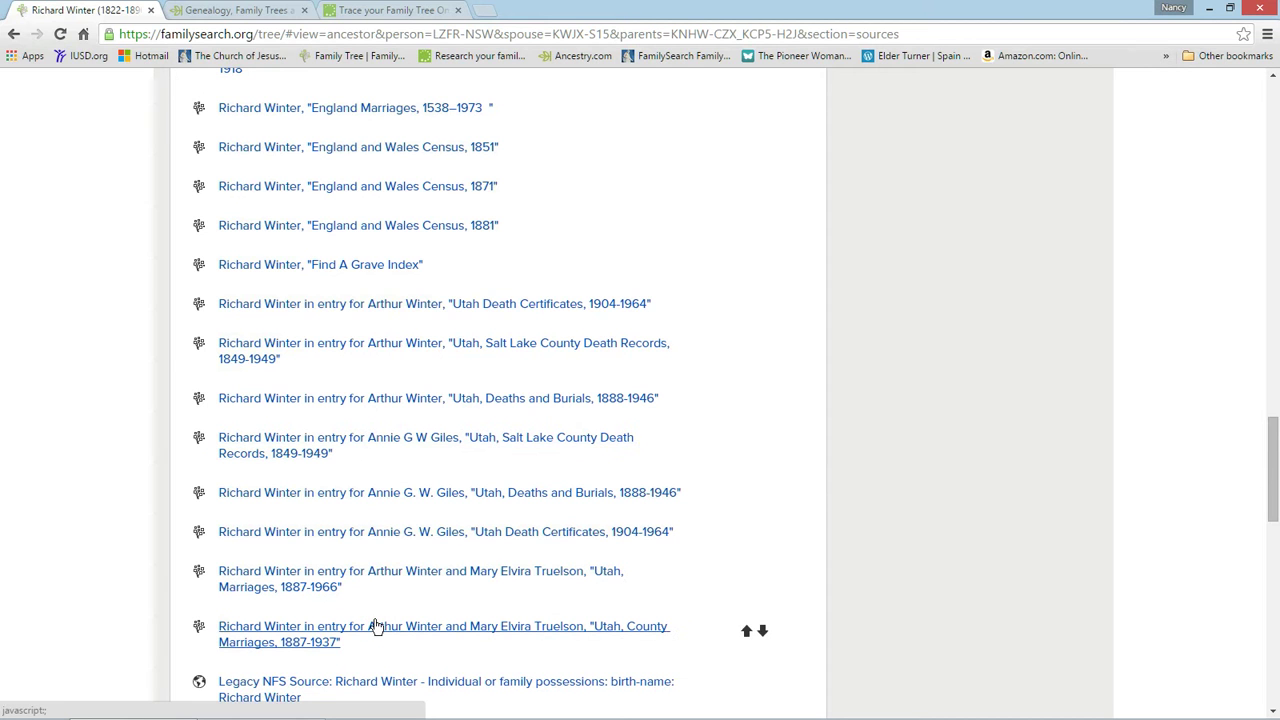
pyautogui.click(386, 449)
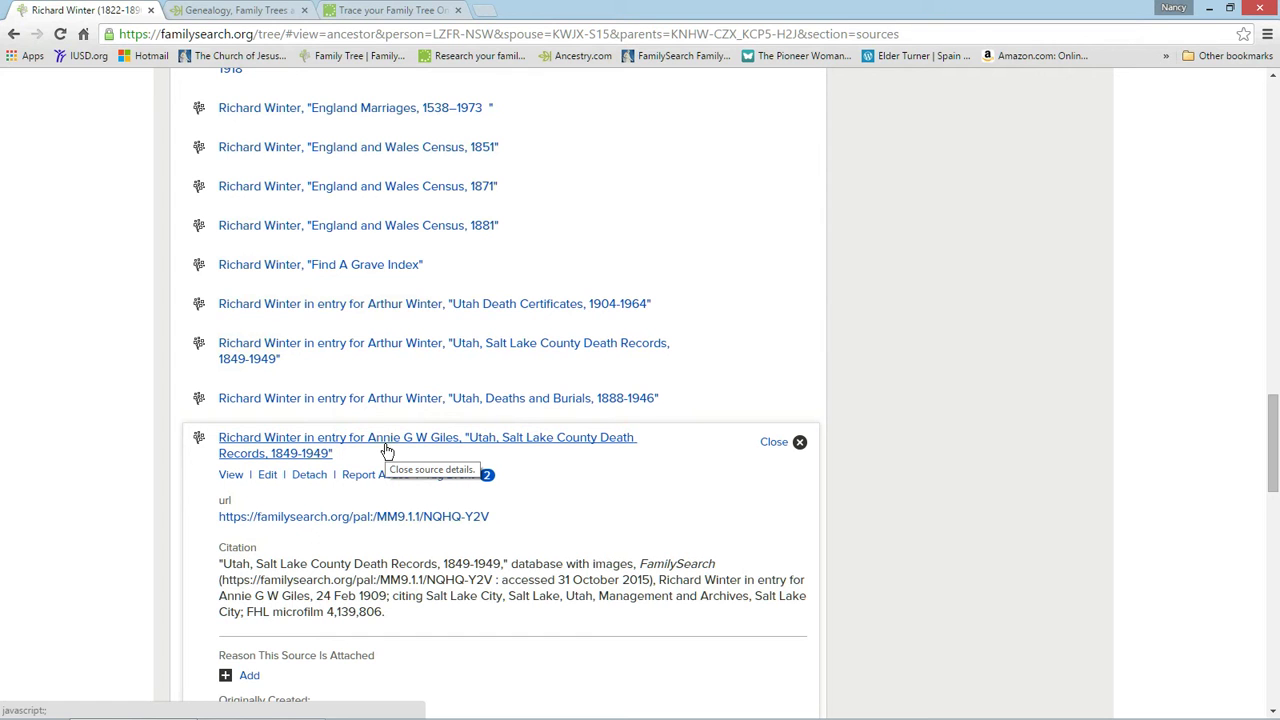
pyautogui.click(355, 517)
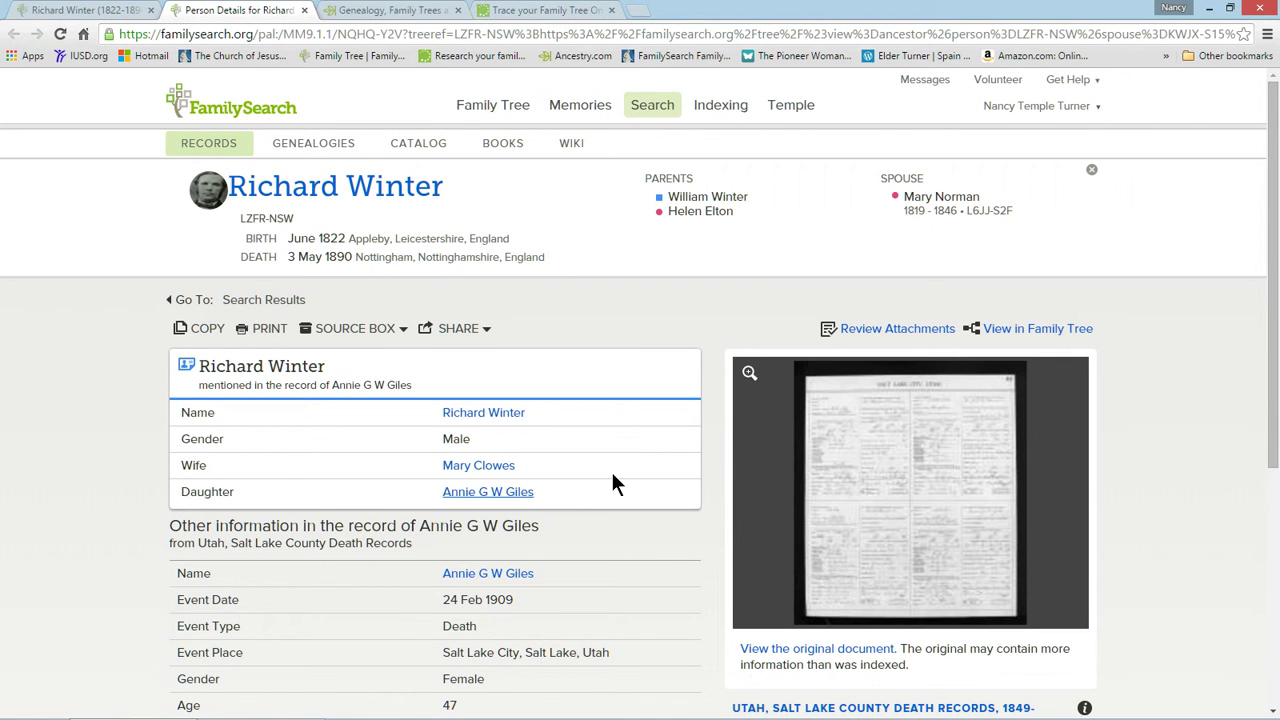
pyautogui.scroll(-3, 561, 462)
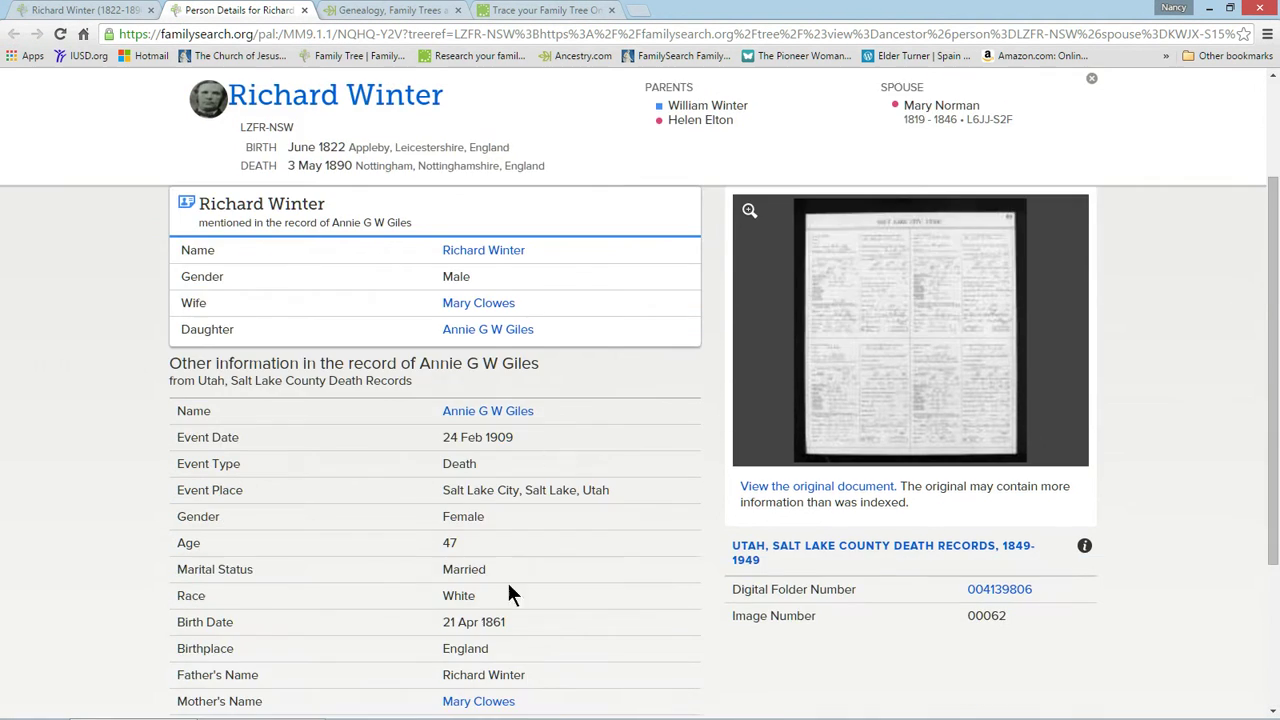
# View the original Salt Lake County death record image and examine the daughter's certificate for her birth details and her parents' names and birthplaces
pyautogui.scroll(-1, 550, 513)
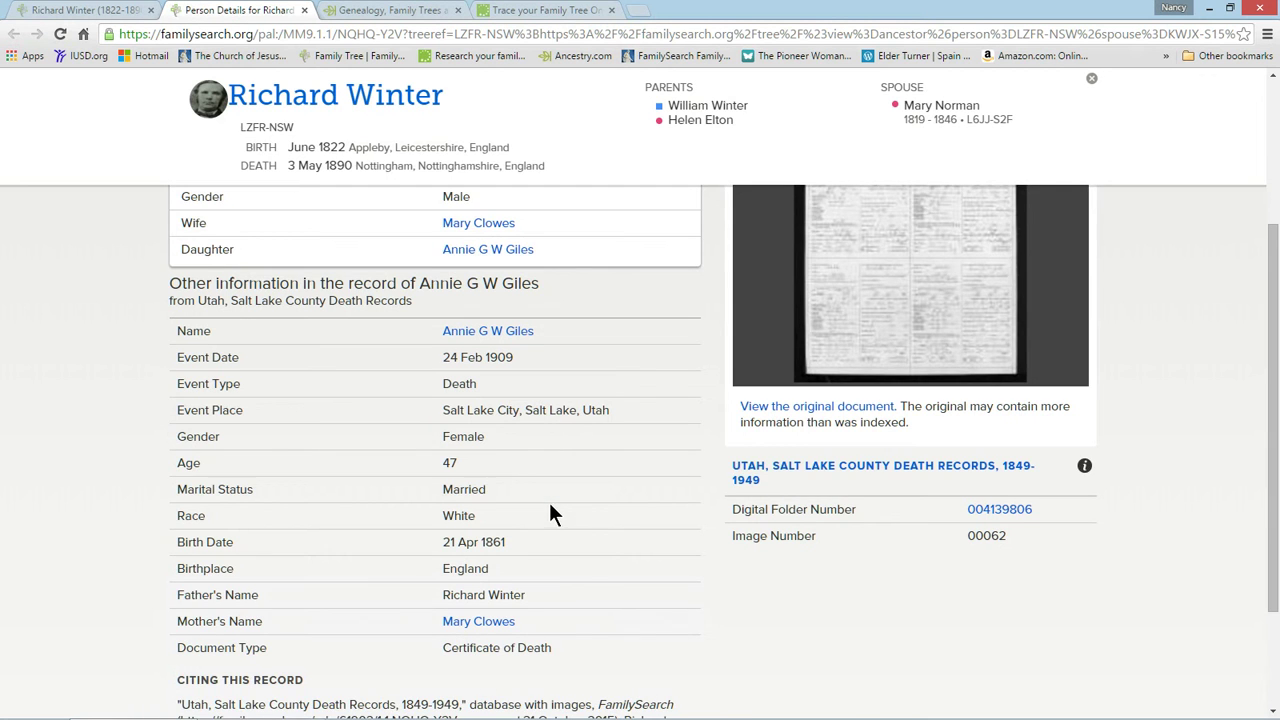
pyautogui.click(924, 275)
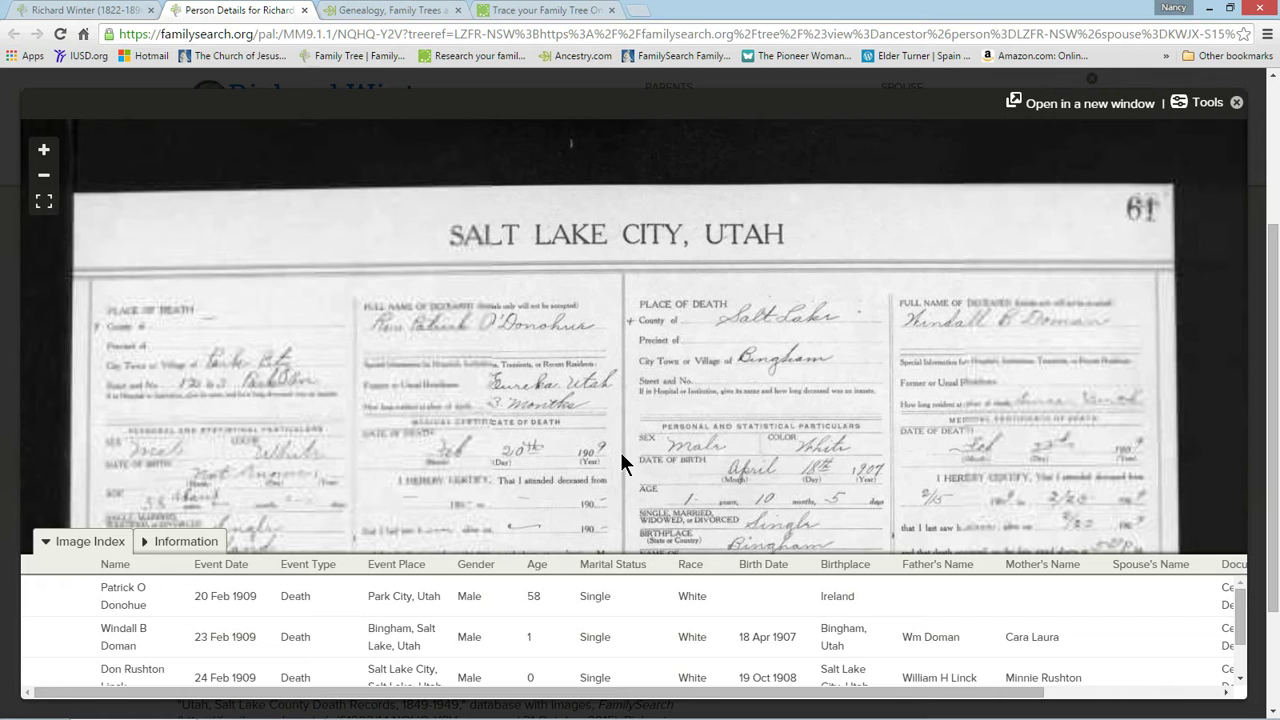
pyautogui.moveTo(571, 515); pyautogui.dragTo(571, 197)
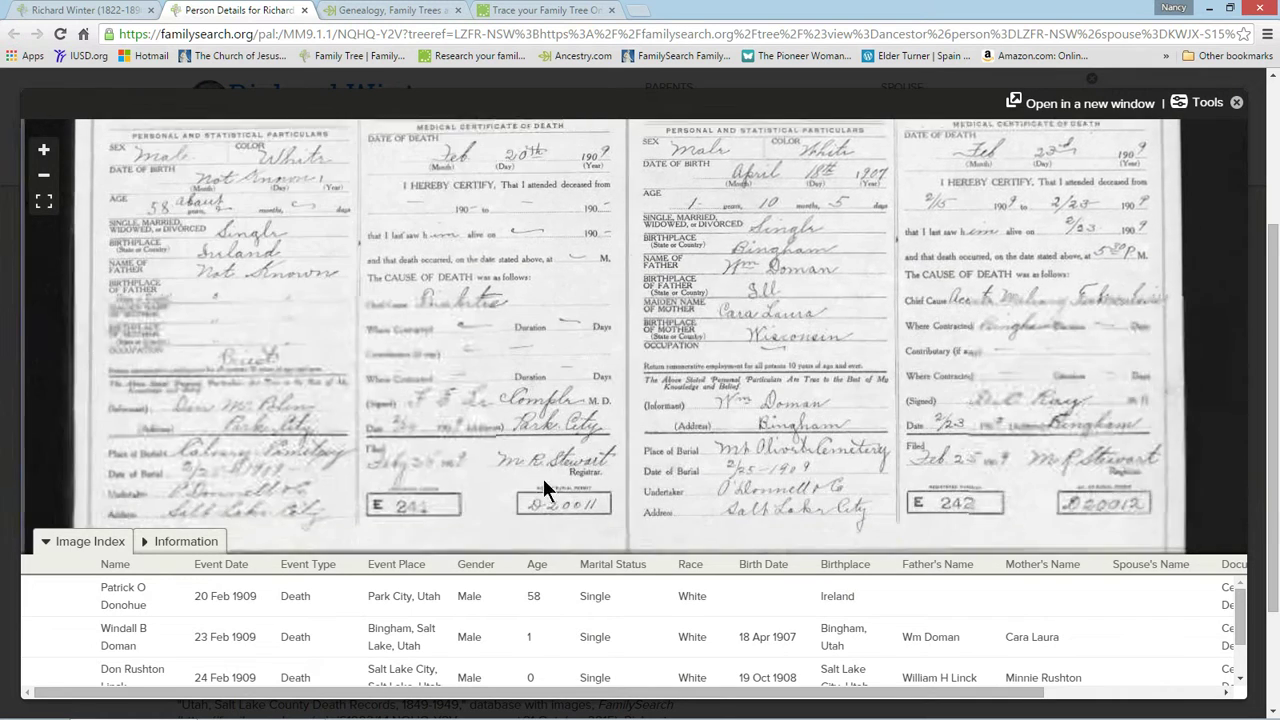
pyautogui.moveTo(537, 514); pyautogui.dragTo(545, 231)
pyautogui.moveTo(565, 449); pyautogui.dragTo(309, 334)
pyautogui.moveTo(559, 398); pyautogui.dragTo(553, 324)
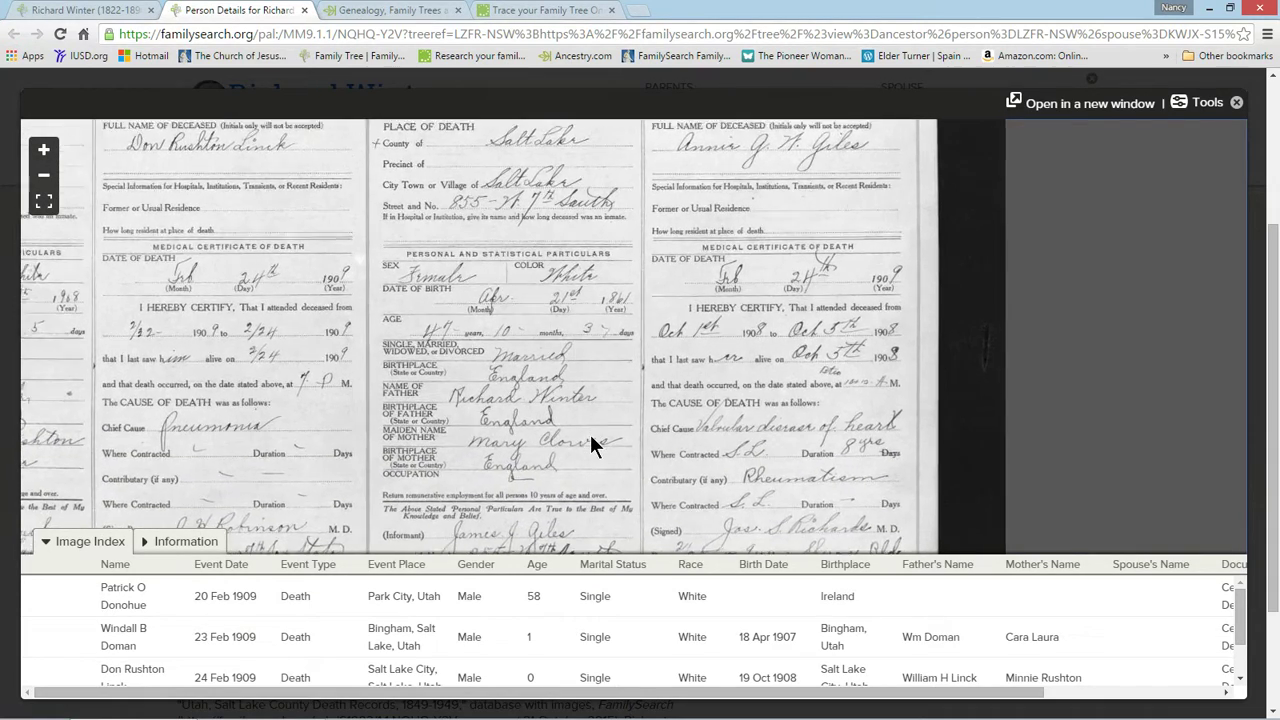
pyautogui.scroll(3, 591, 434)
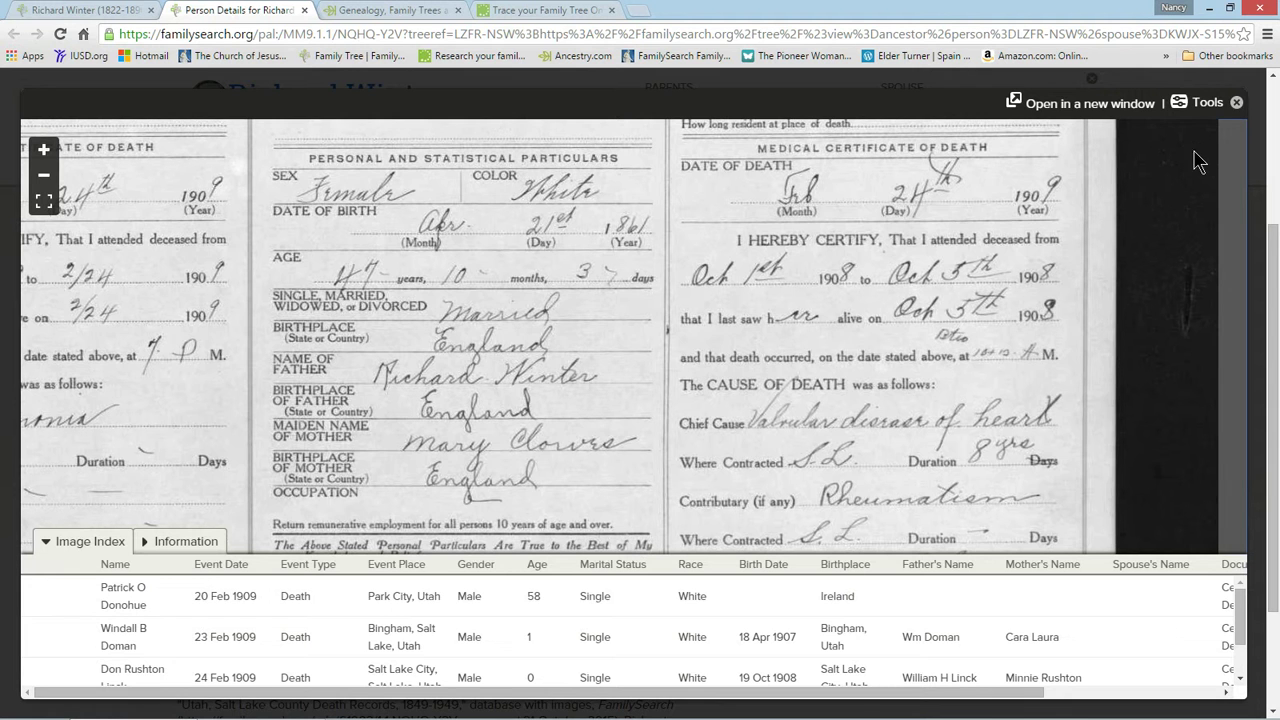
# Close the death certificate image and its record, and collapse the daughter's "Utah, Salt Lake County Death Records, 1849-1949" source
pyautogui.click(1236, 102)
pyautogui.scroll(3, 580, 425)
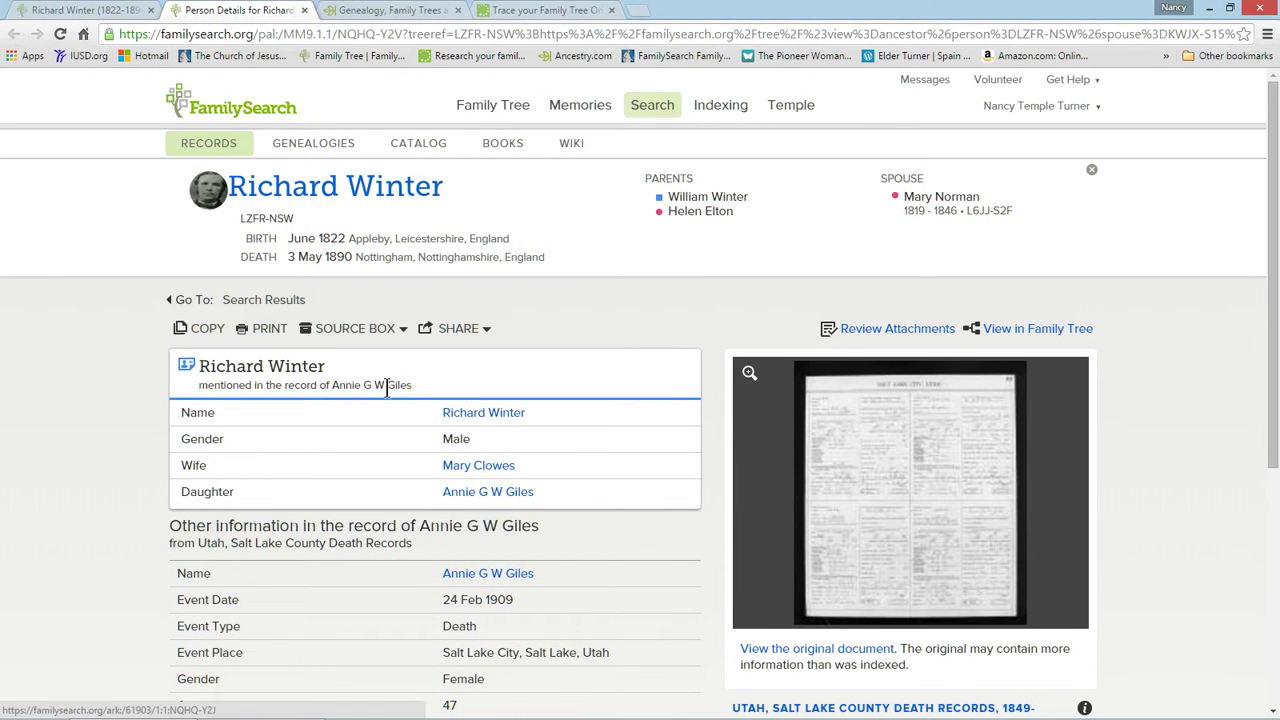
pyautogui.click(304, 11)
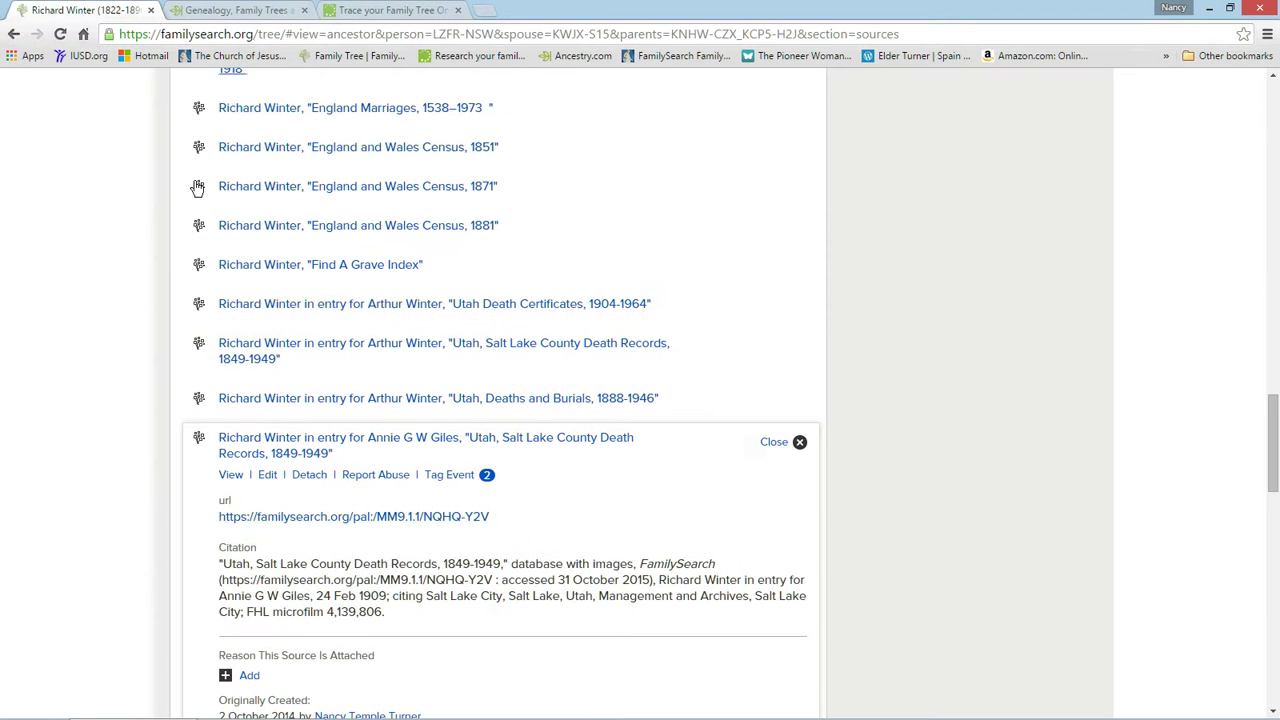
pyautogui.click(775, 446)
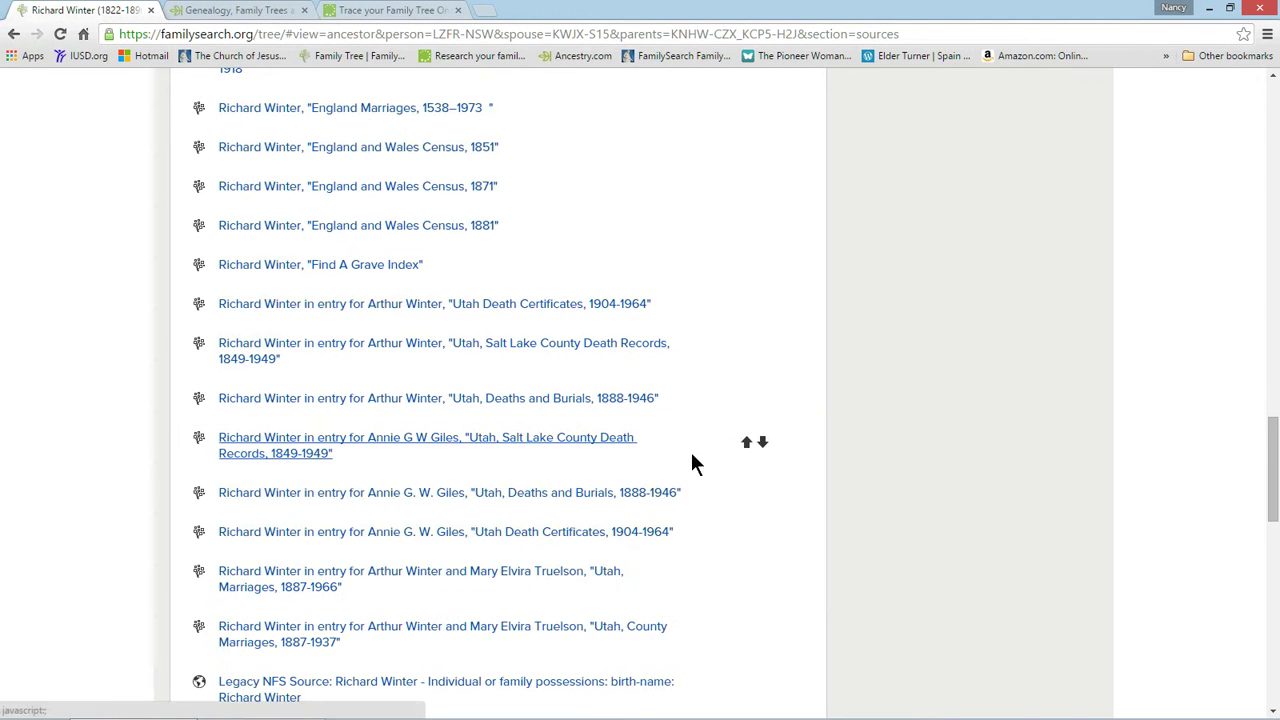
# Look over the ancestor's remaining sources and family members, and review the birth, christening, death and burial details in his Vital Information
pyautogui.scroll(-2, 462, 495)
pyautogui.scroll(10, 463, 492)
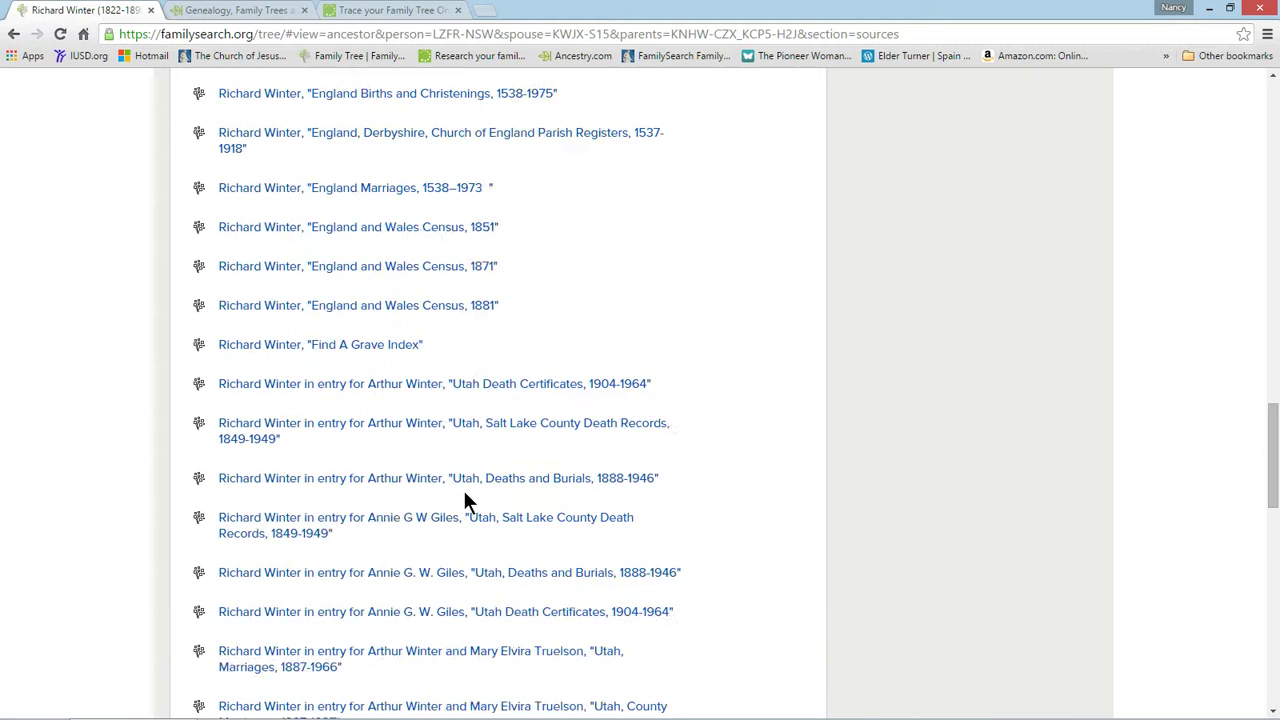
pyautogui.scroll(6, 630, 495)
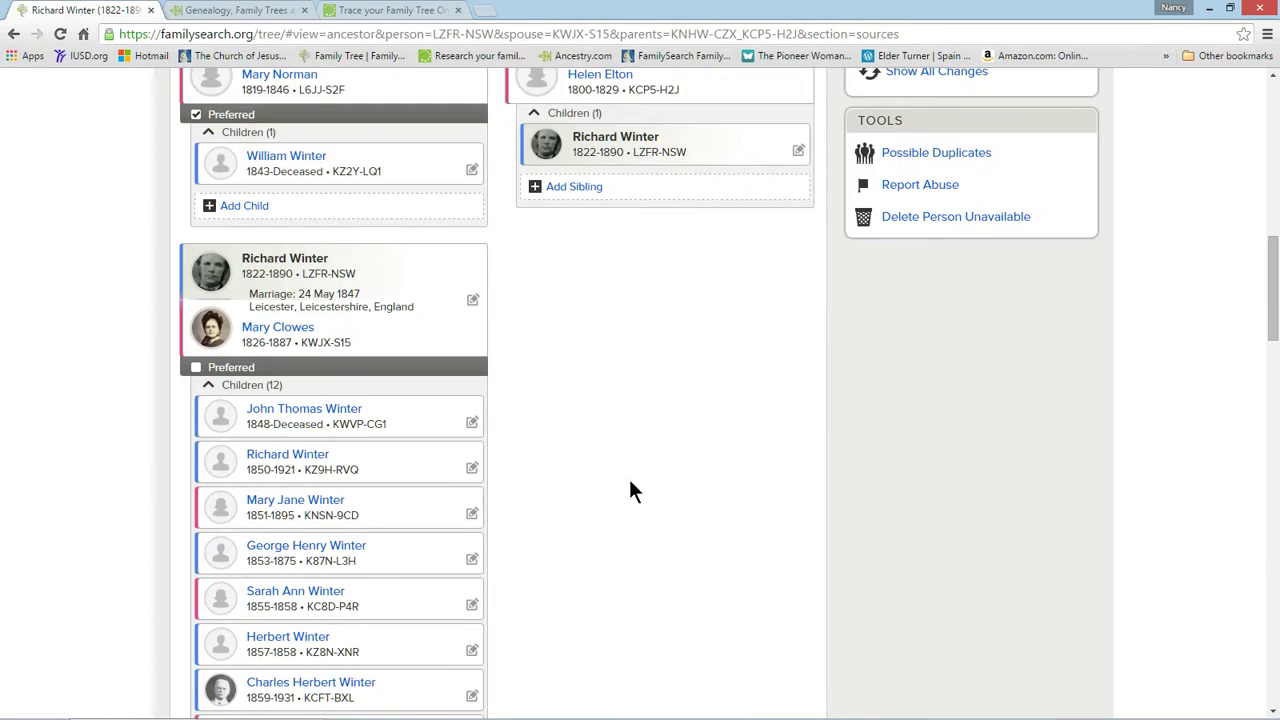
pyautogui.scroll(5, 503, 245)
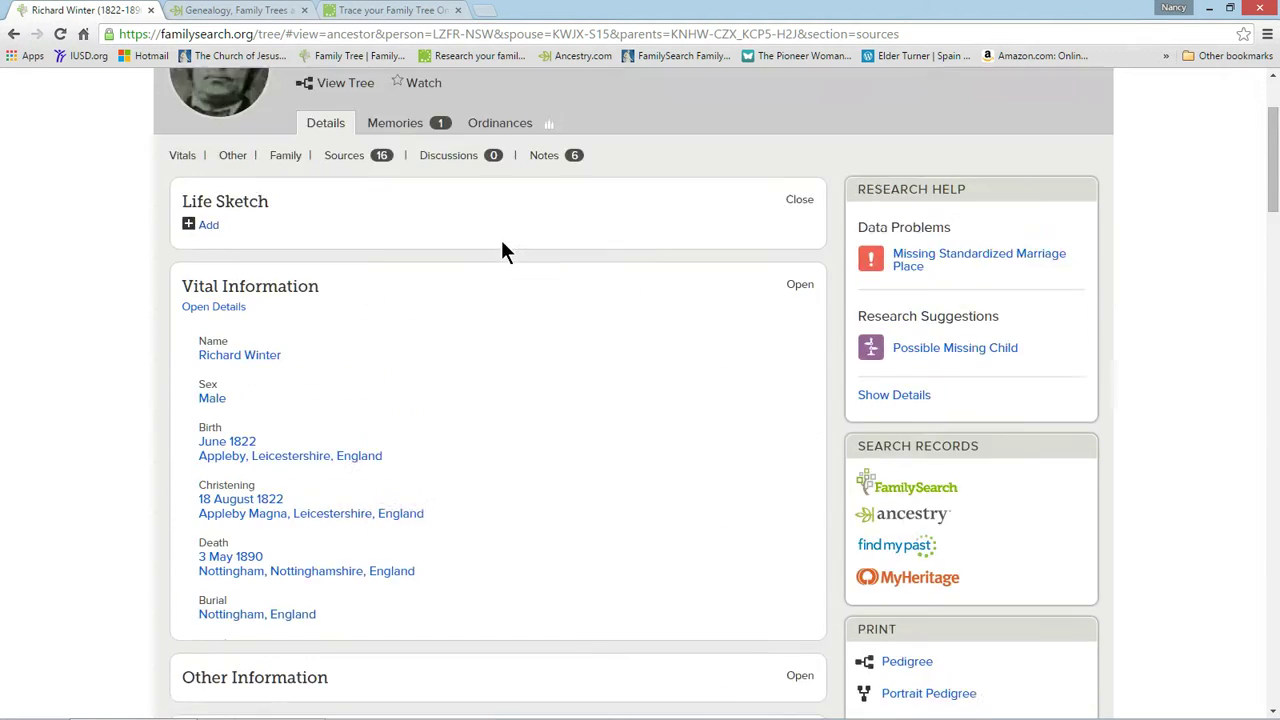
pyautogui.scroll(1, 160, 445)
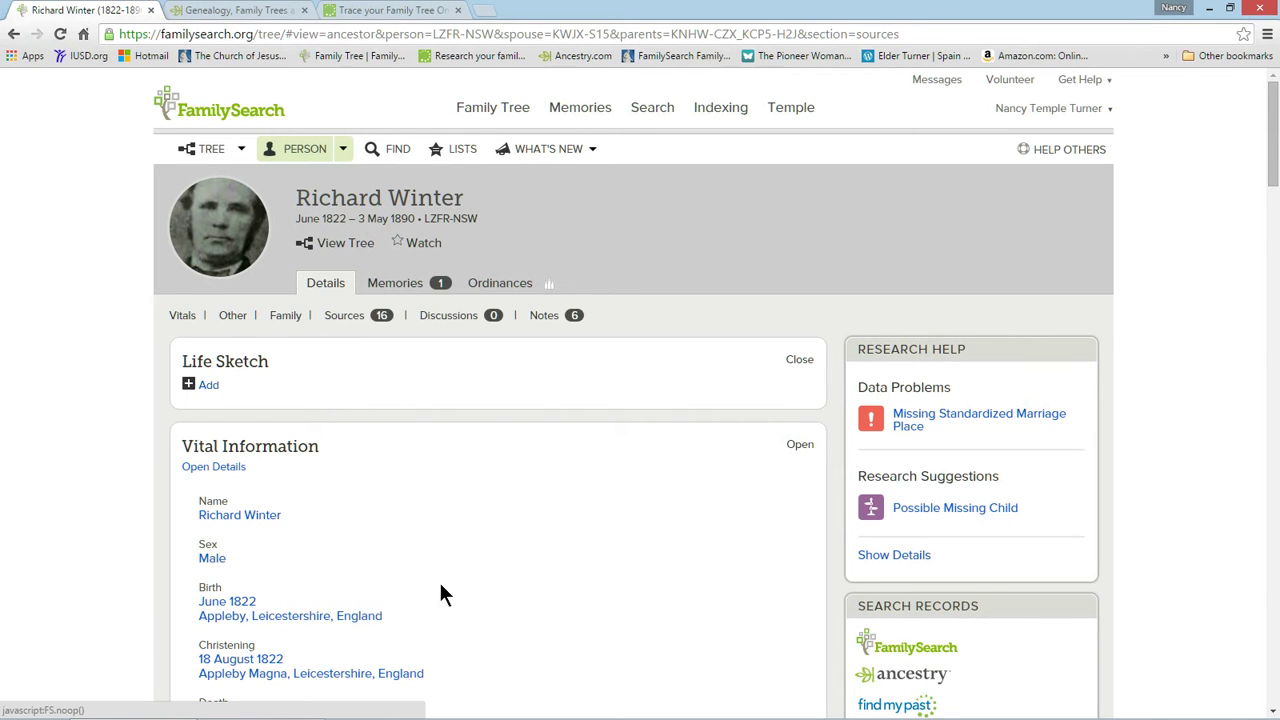
pyautogui.scroll(-1, 565, 580)
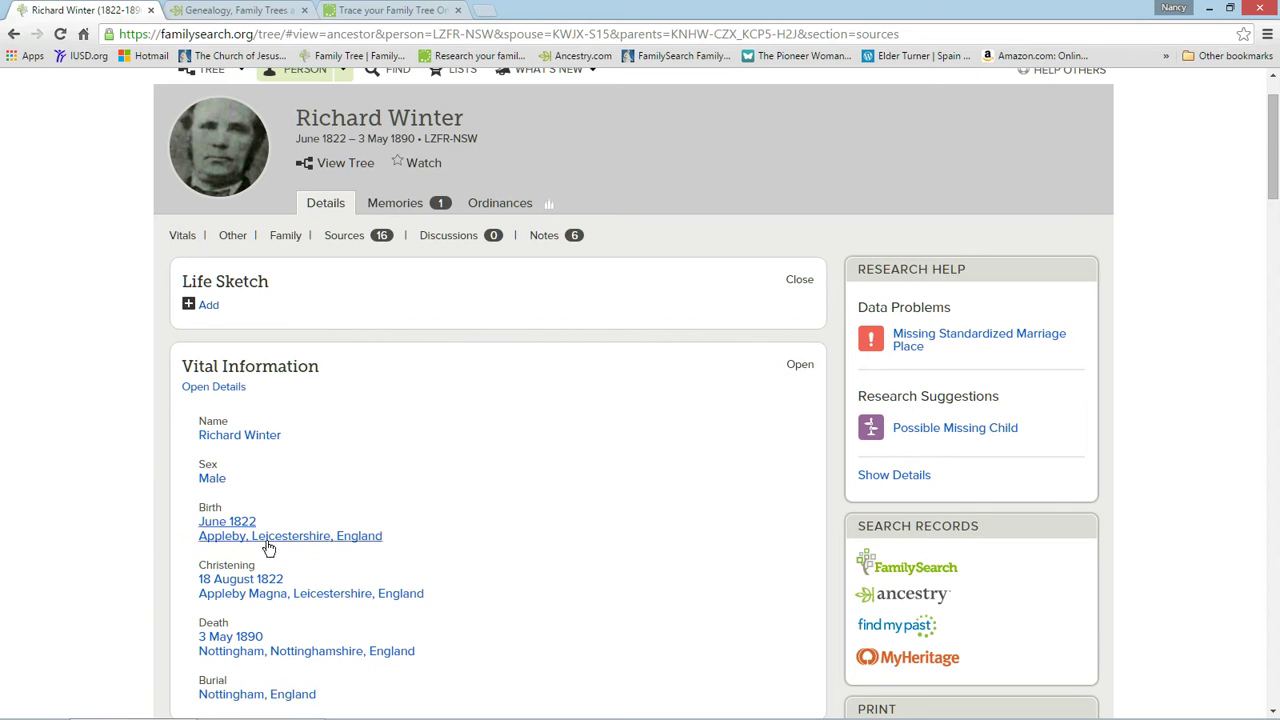
pyautogui.scroll(-1, 589, 566)
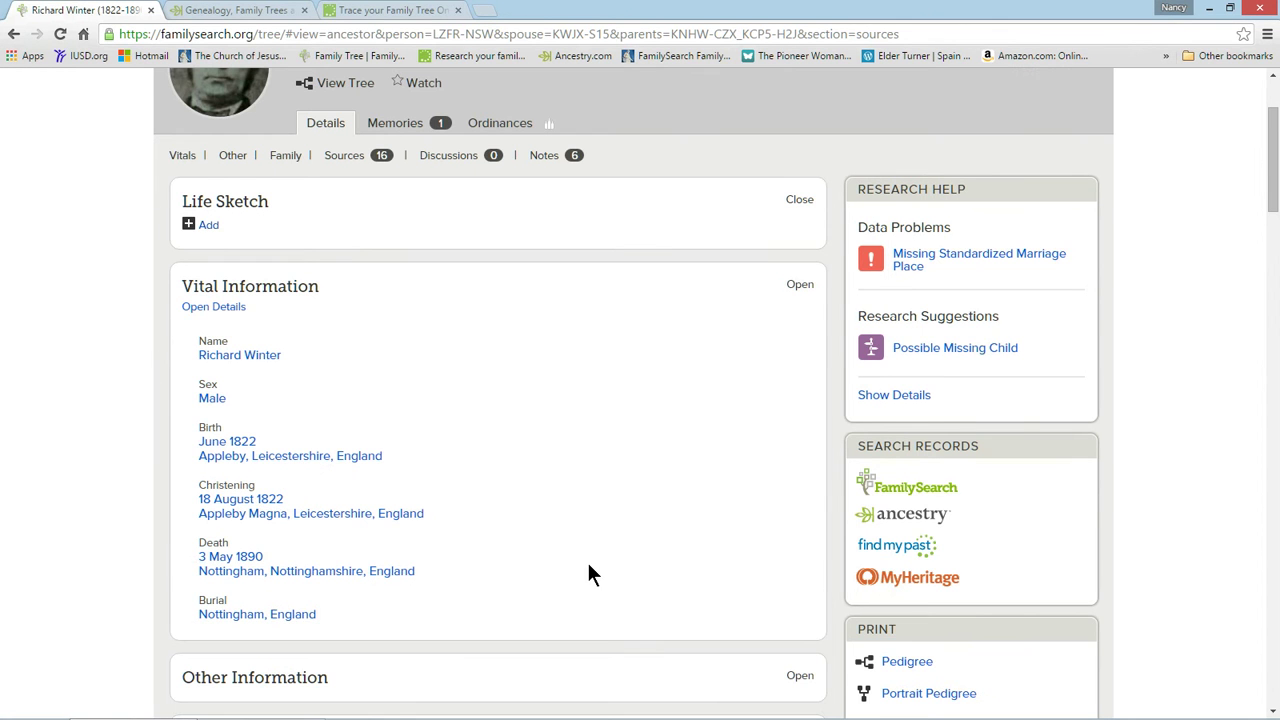
pyautogui.scroll(2, 475, 470)
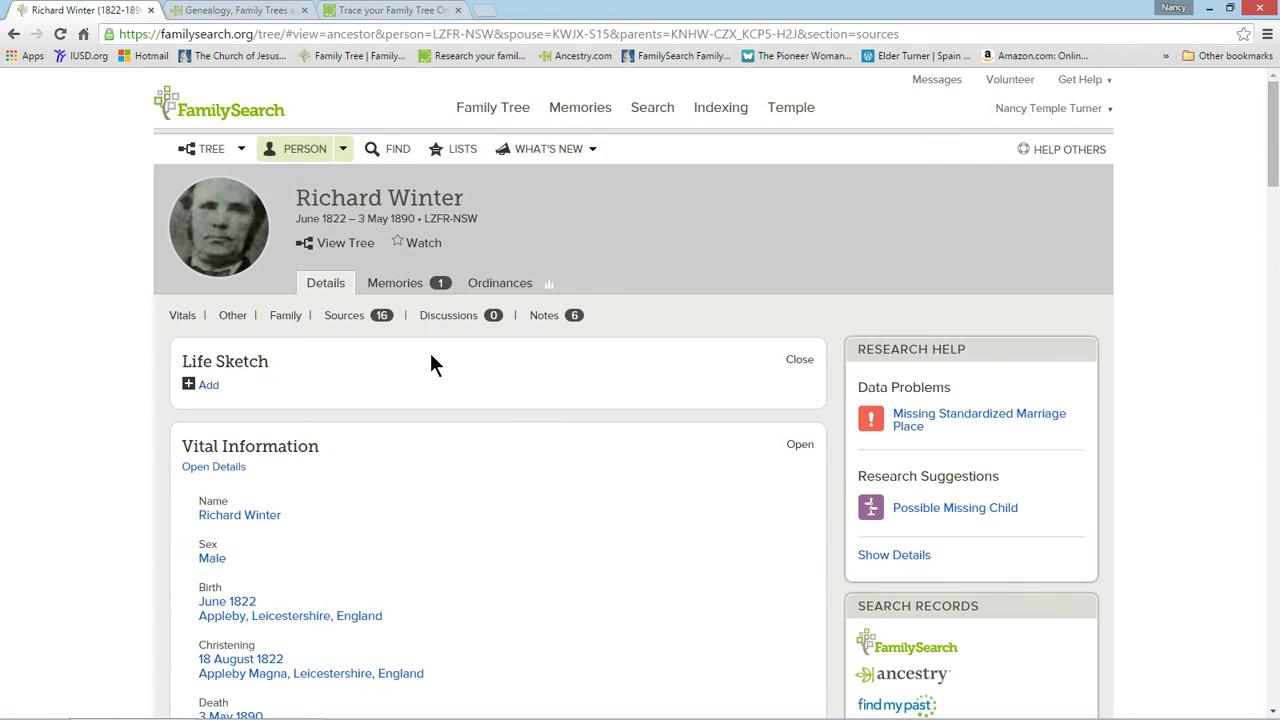